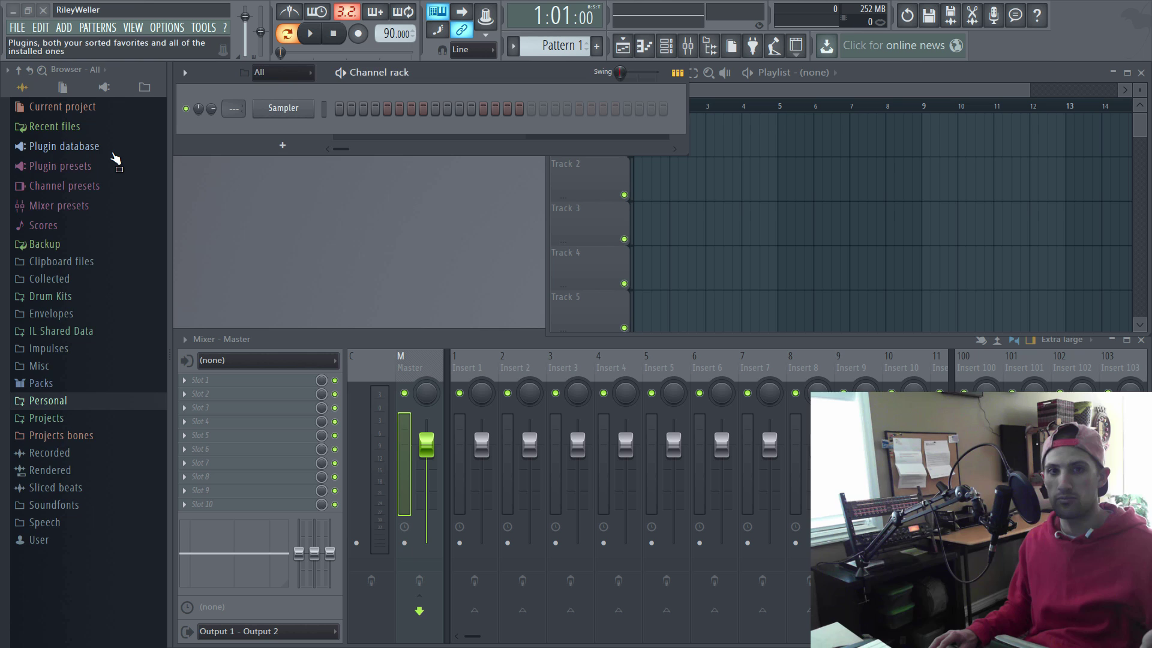
- Switch the browser to the Plugin database view and toggle the Generators folder
{"action": "left_click", "coordinate": [111, 150]}
{"action": "left_click", "coordinate": [111, 150]}
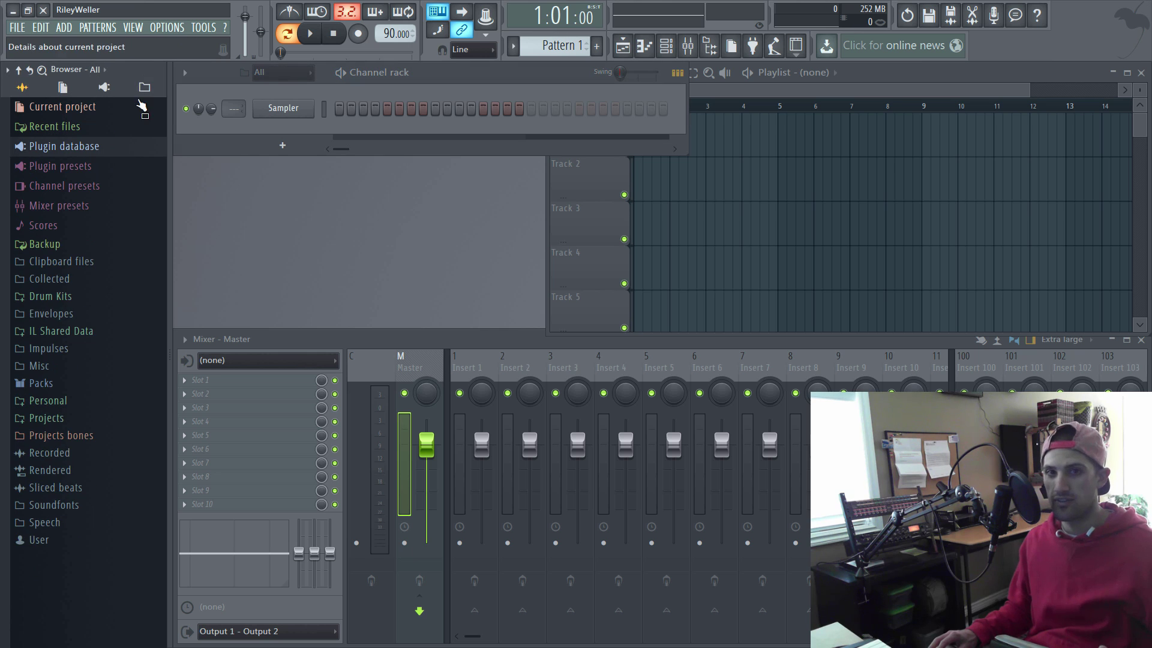
{"action": "left_click", "coordinate": [104, 87]}
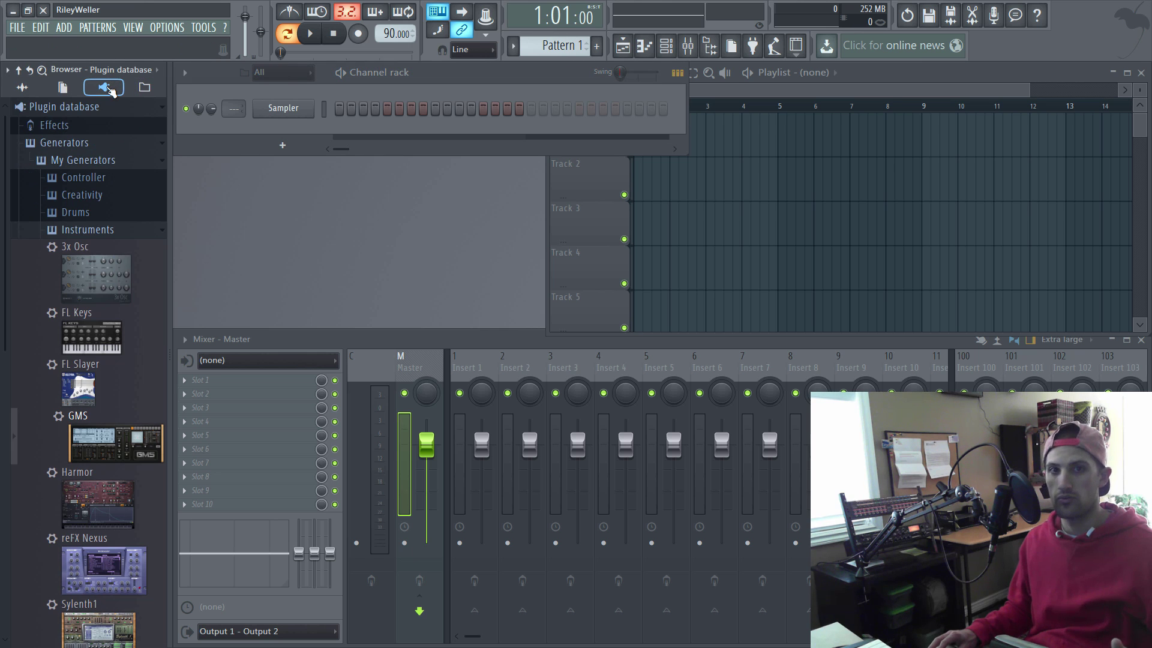
{"action": "left_click", "coordinate": [81, 144]}
{"action": "left_click", "coordinate": [83, 144]}
- Collapse My Generators, toggle Effects, then collapse the whole Plugin database tree
{"action": "left_click", "coordinate": [82, 160]}
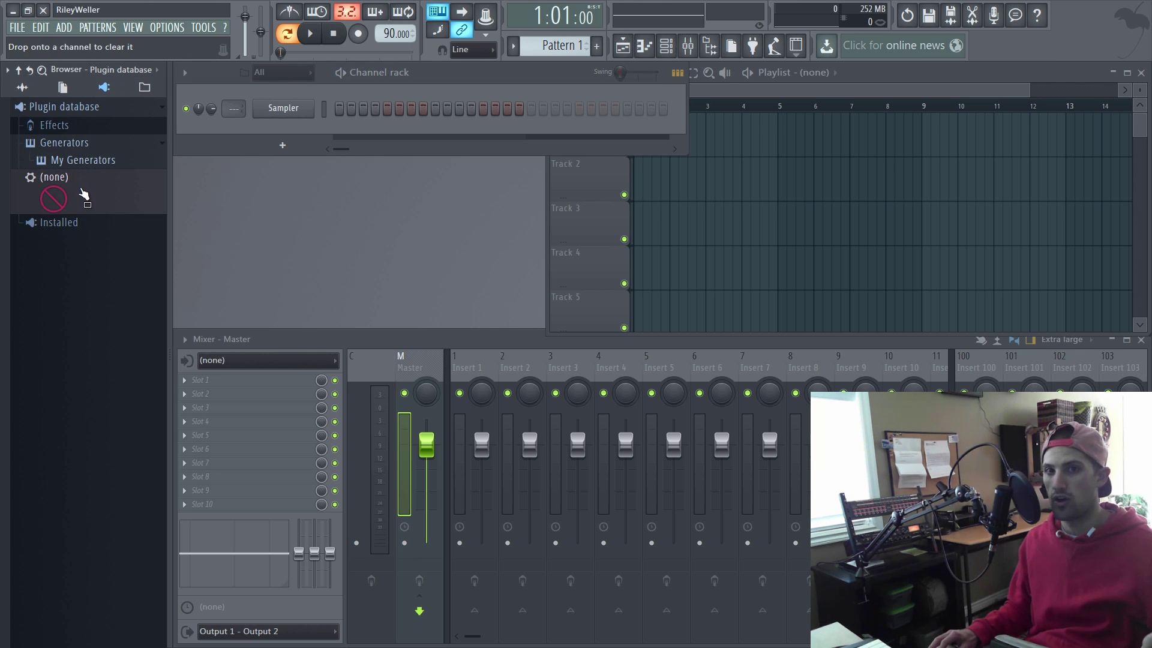
{"action": "left_click", "coordinate": [81, 131]}
{"action": "left_click", "coordinate": [85, 125]}
{"action": "left_click", "coordinate": [85, 122]}
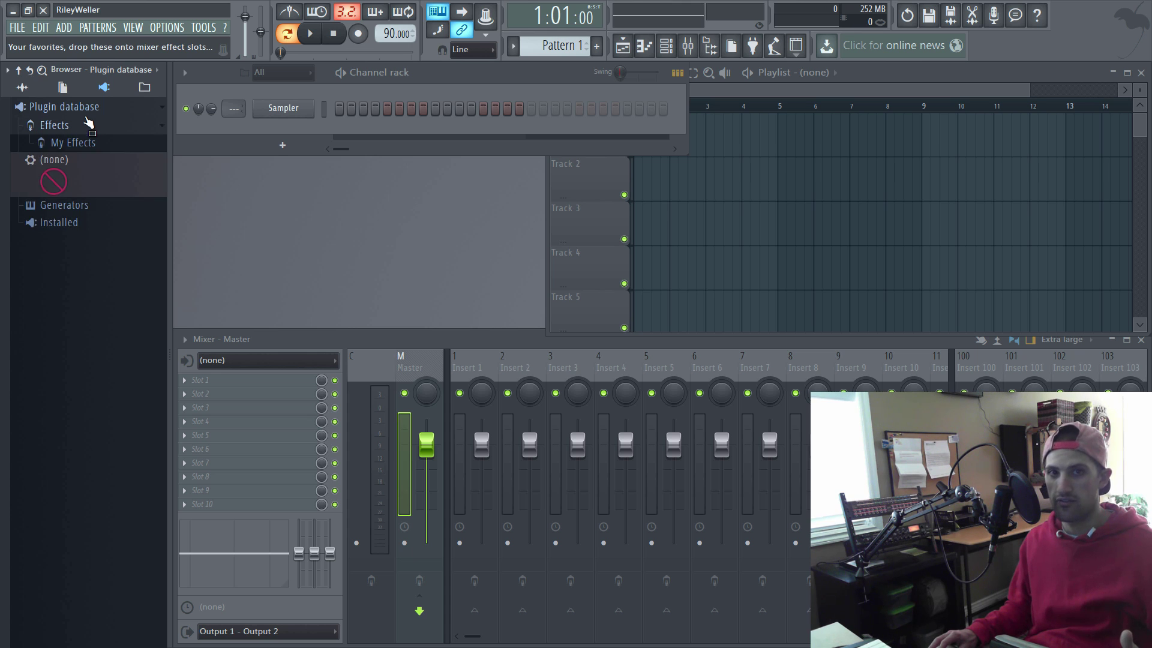
{"action": "left_click", "coordinate": [88, 112]}
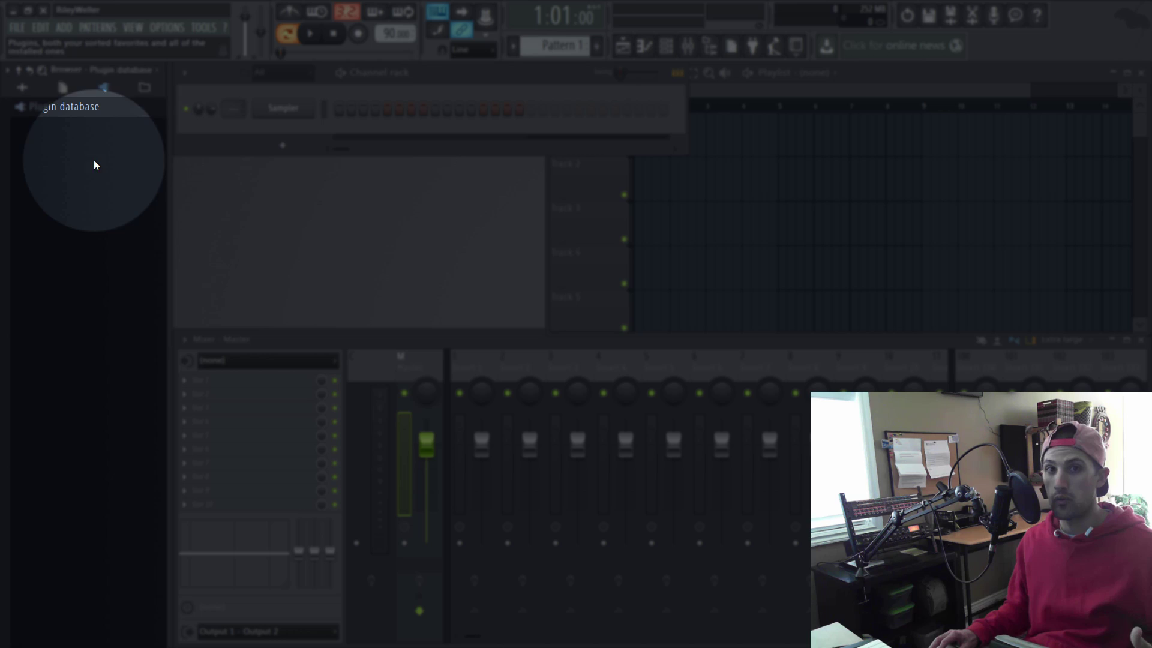
- Switch the browser to the Drum Kits folder snapshot, briefly checking Plugin database first
{"action": "left_click", "coordinate": [145, 88]}
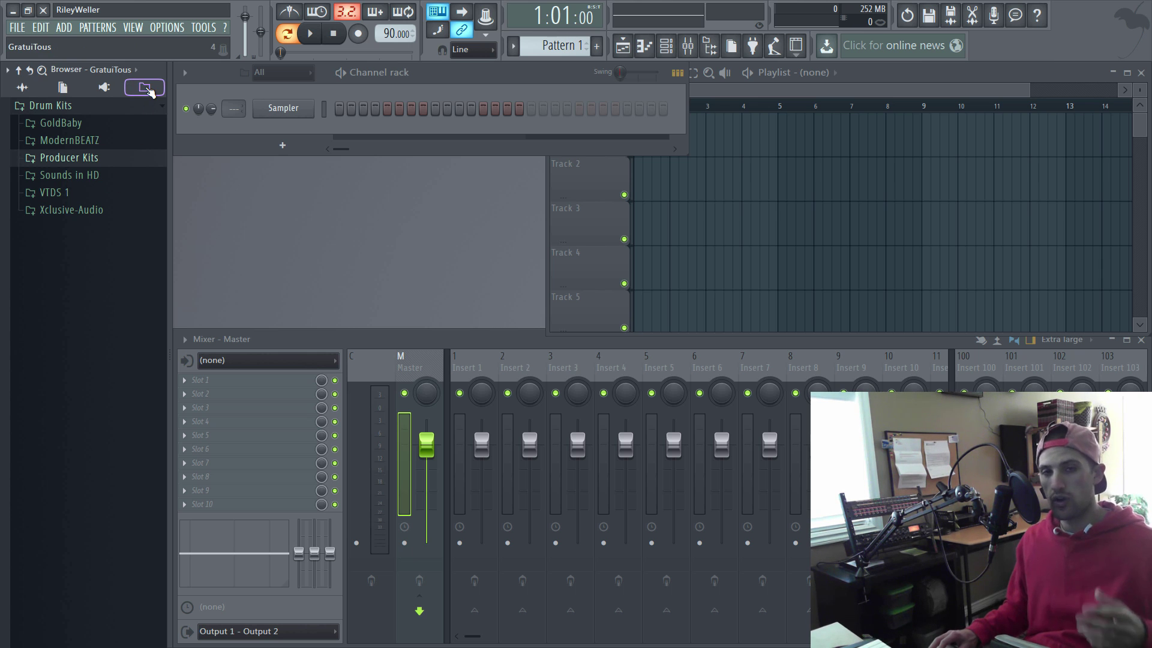
{"action": "left_click", "coordinate": [104, 87]}
{"action": "left_click", "coordinate": [132, 90]}
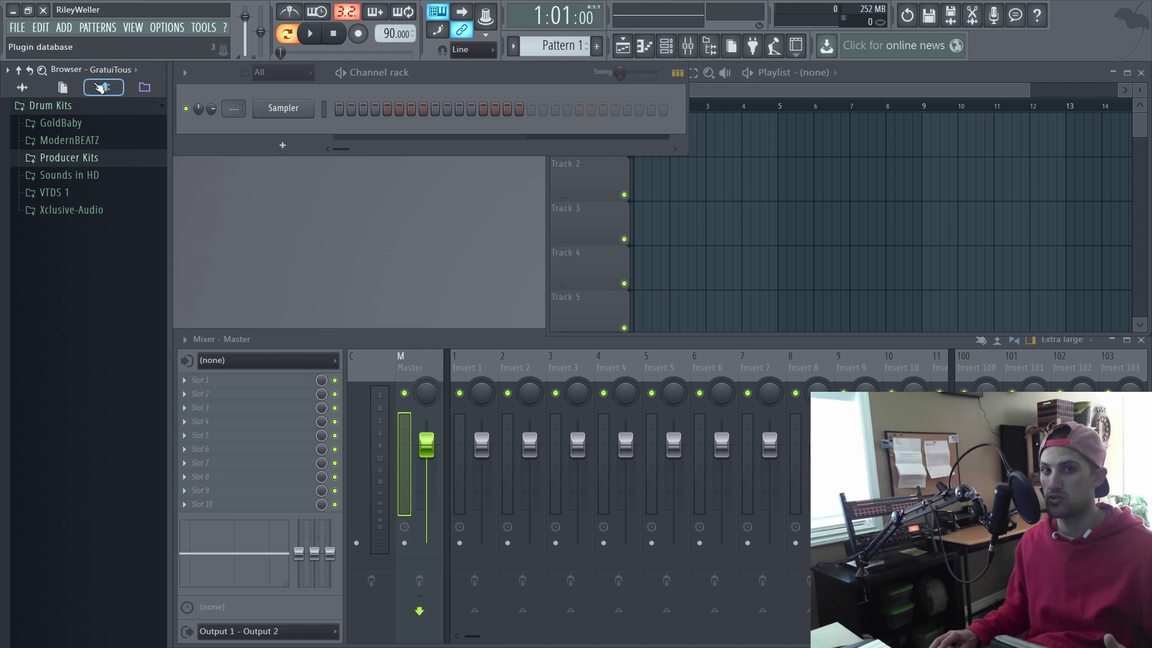
- Change the browser snapshot to Snap 5, listing folders from Current project to User
{"action": "left_click", "coordinate": [120, 70]}
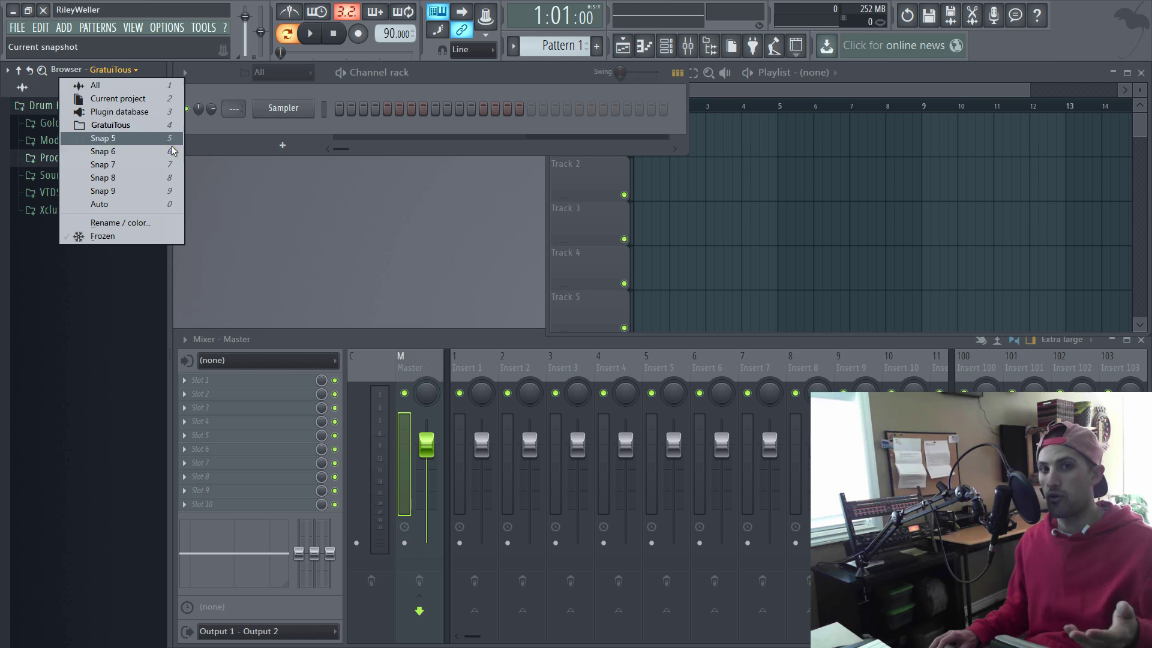
{"action": "left_click", "coordinate": [85, 126]}
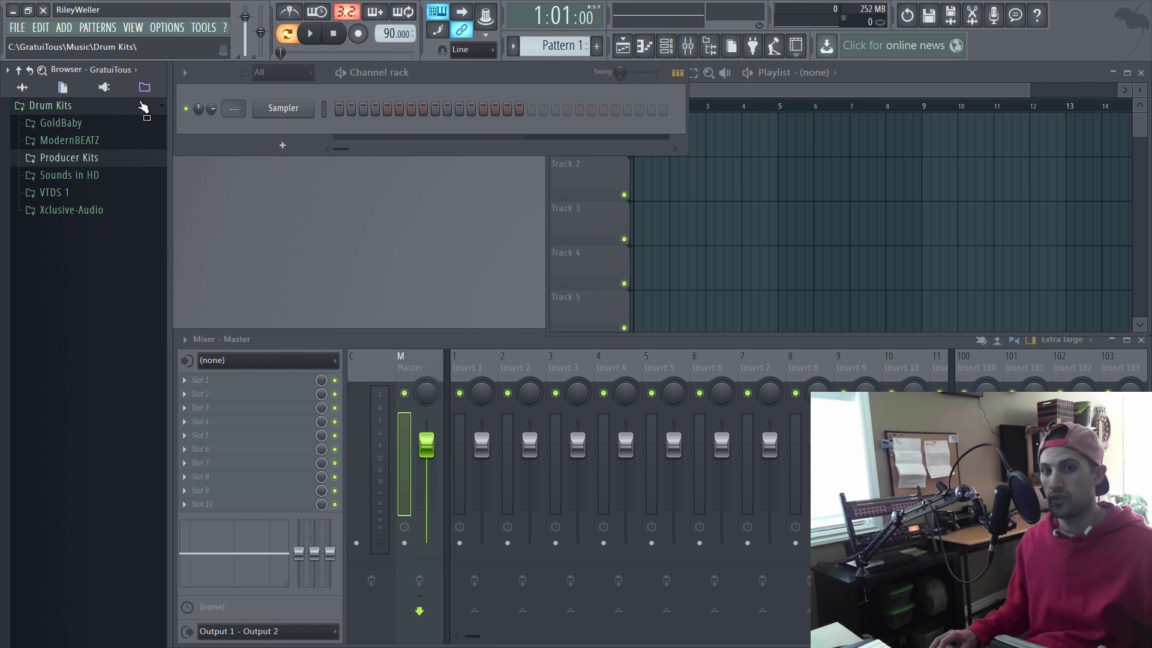
{"action": "left_click", "coordinate": [130, 71]}
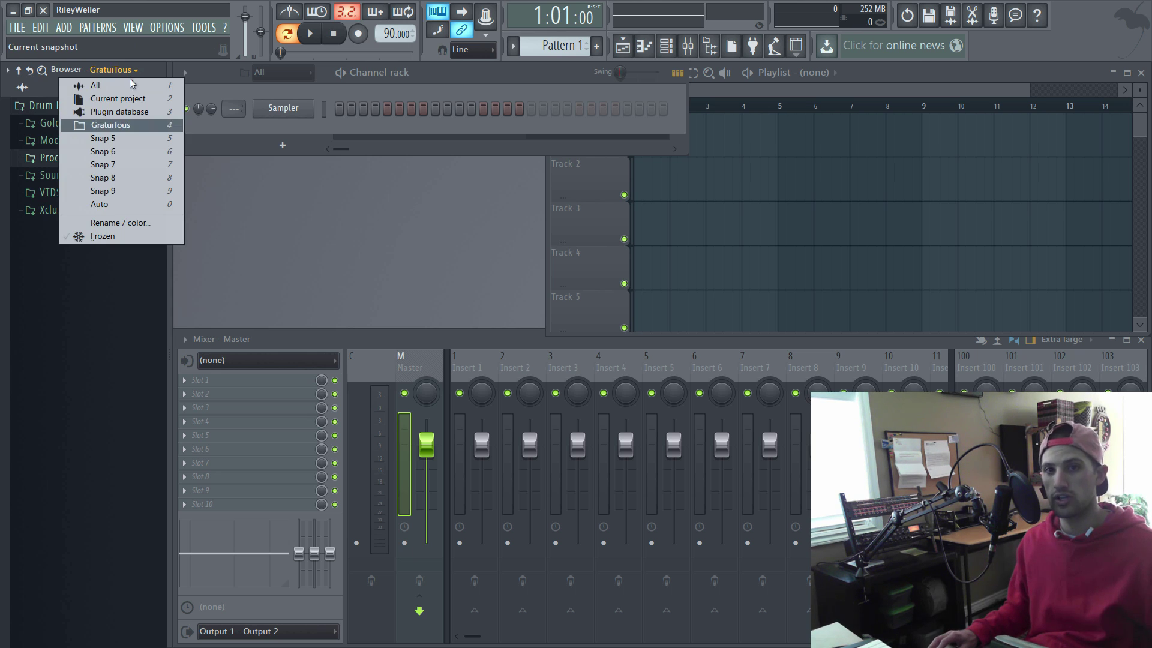
{"action": "left_click", "coordinate": [128, 137]}
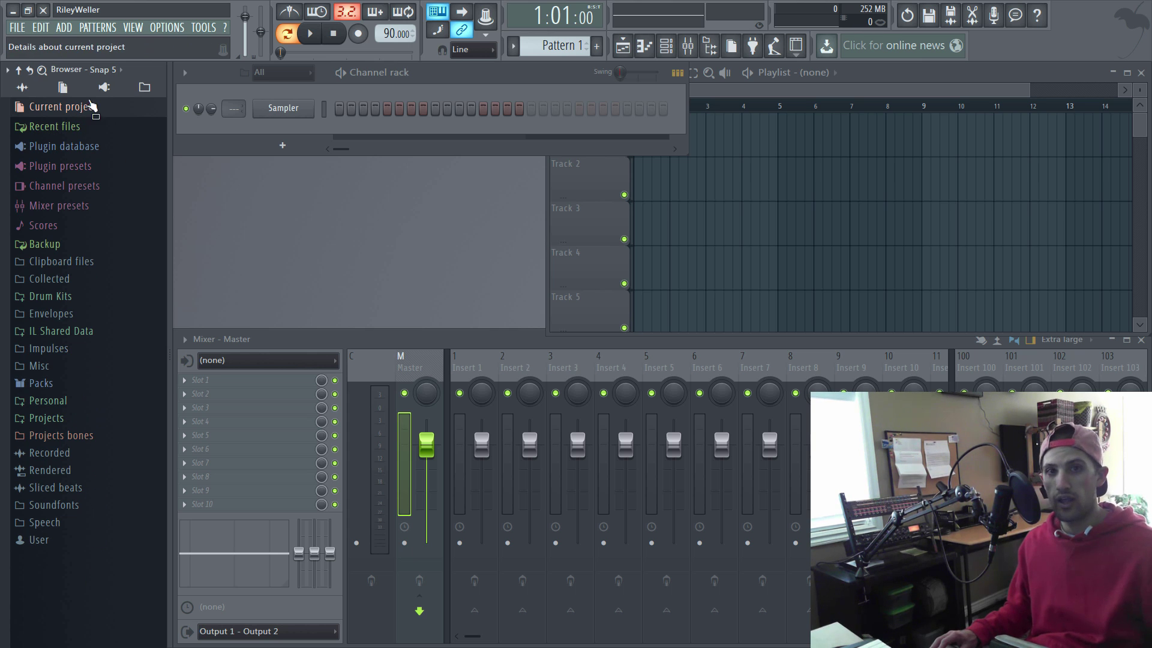
- In File settings, set Desktop\Personal as the third extra browser search folder
{"action": "left_click", "coordinate": [167, 27]}
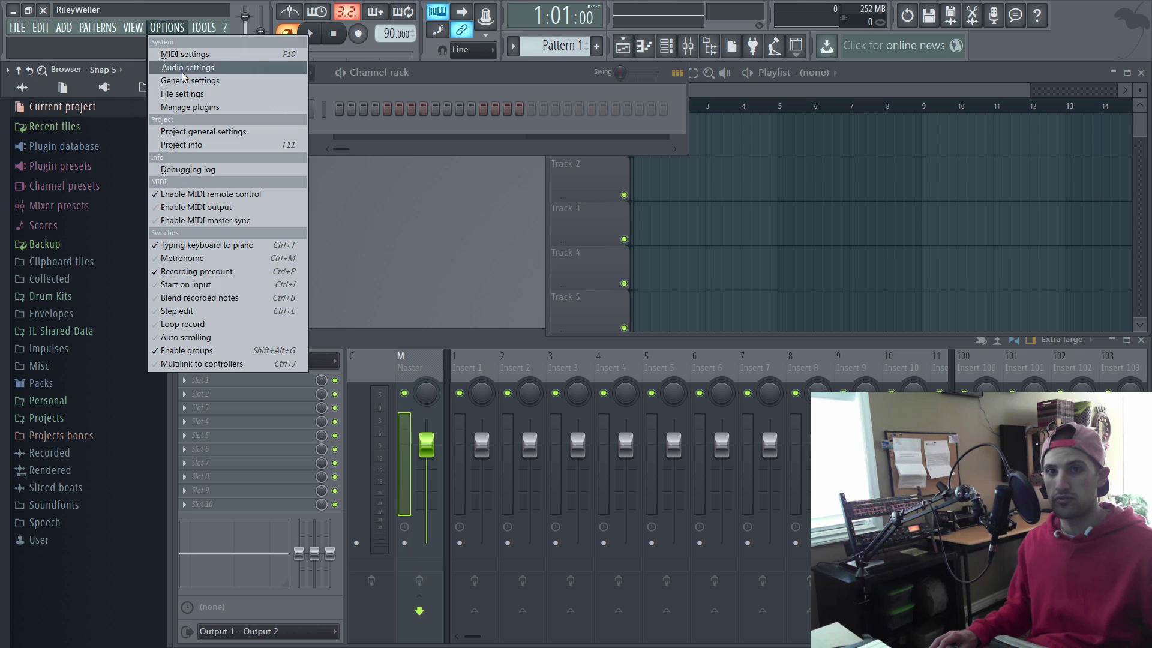
{"action": "left_click", "coordinate": [174, 94]}
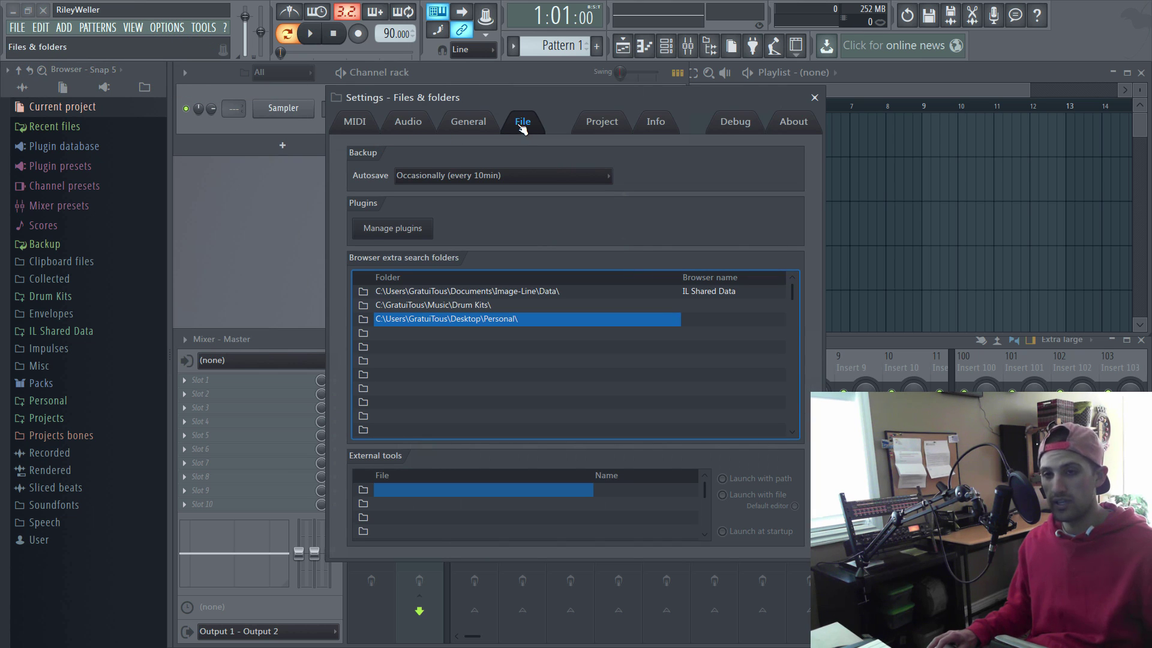
{"action": "left_click", "coordinate": [364, 319]}
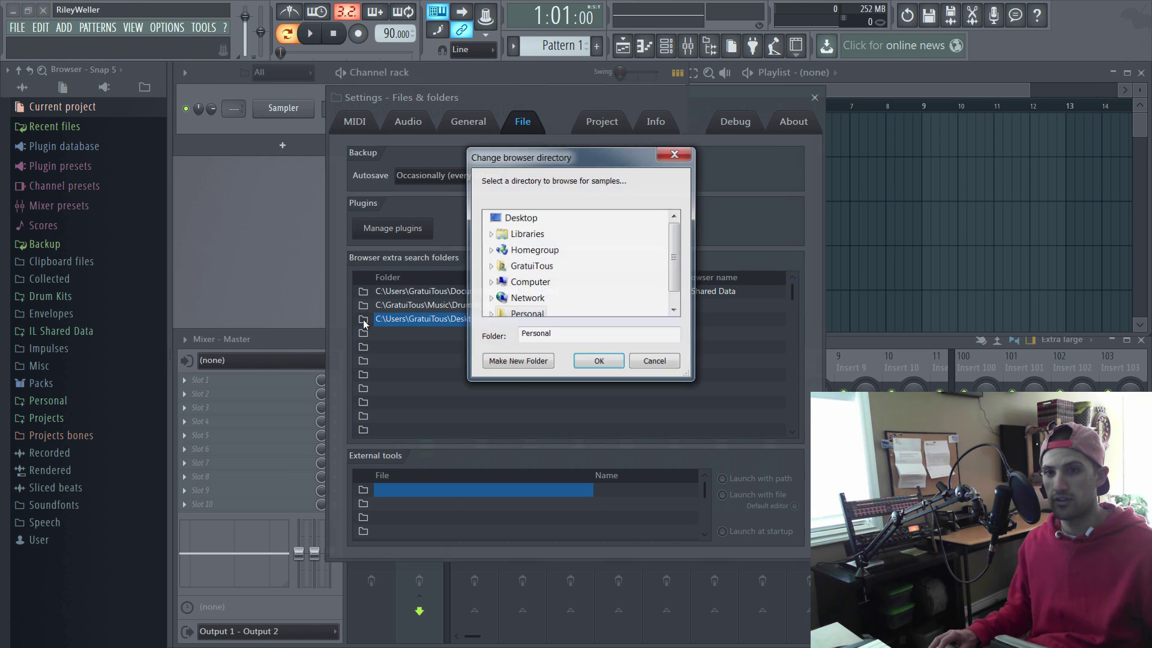
{"action": "left_click", "coordinate": [527, 313]}
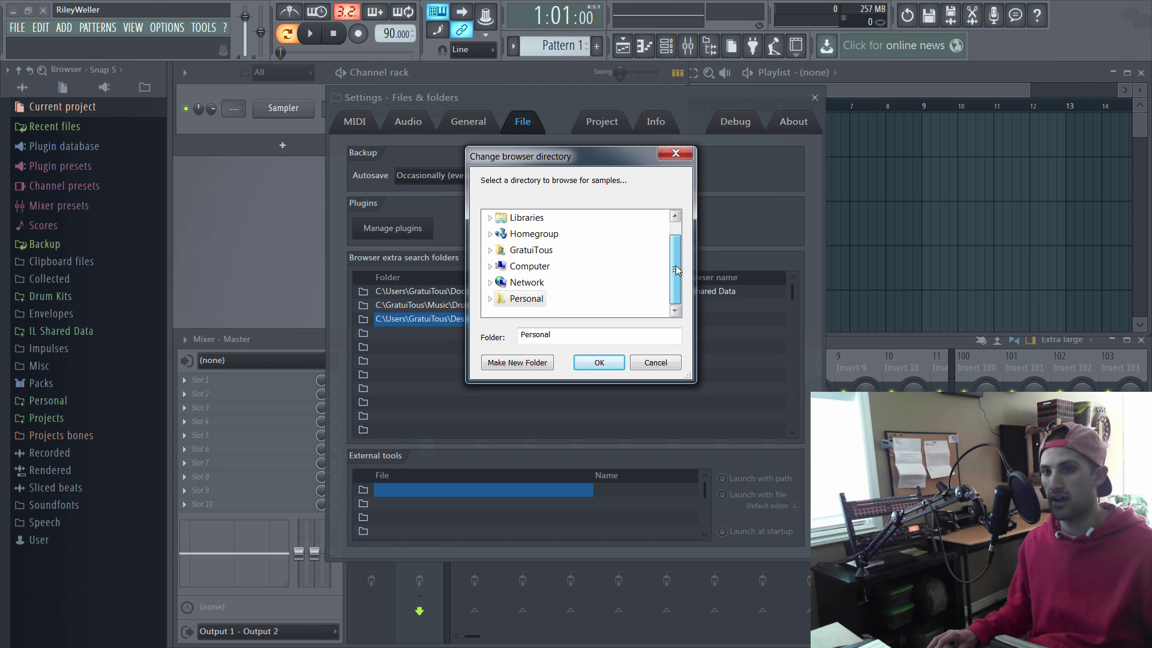
{"action": "double_click", "coordinate": [533, 300]}
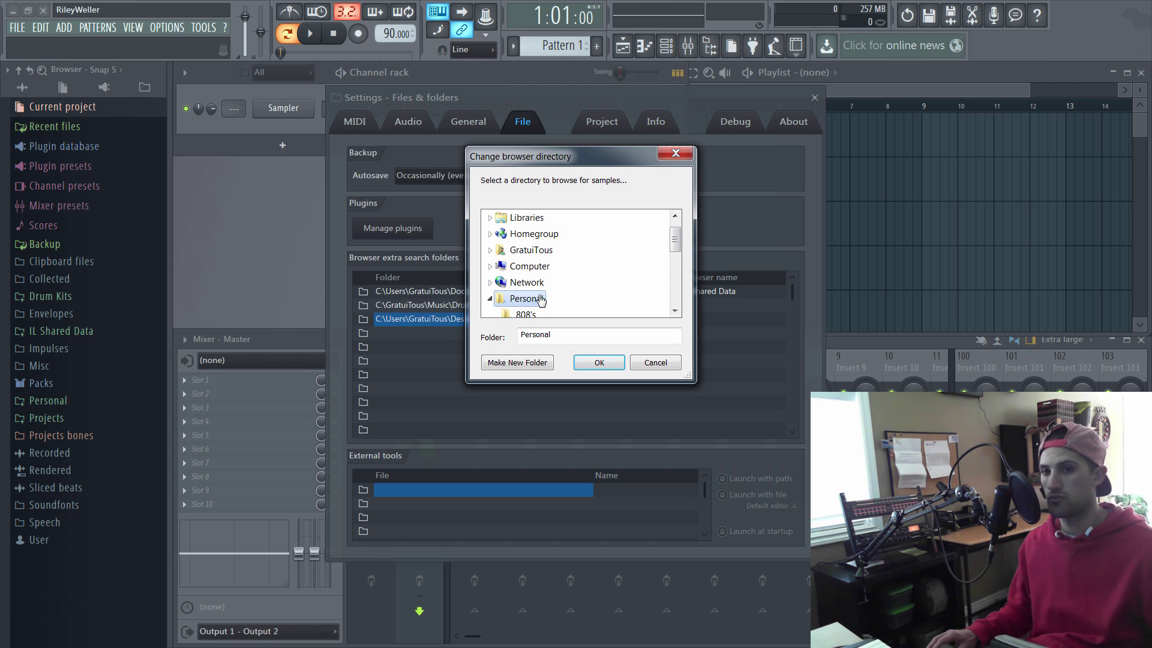
{"action": "scroll", "coordinate": [535, 288], "scroll_direction": "down", "scroll_amount": 3}
{"action": "scroll", "coordinate": [538, 279], "scroll_direction": "up", "scroll_amount": 2}
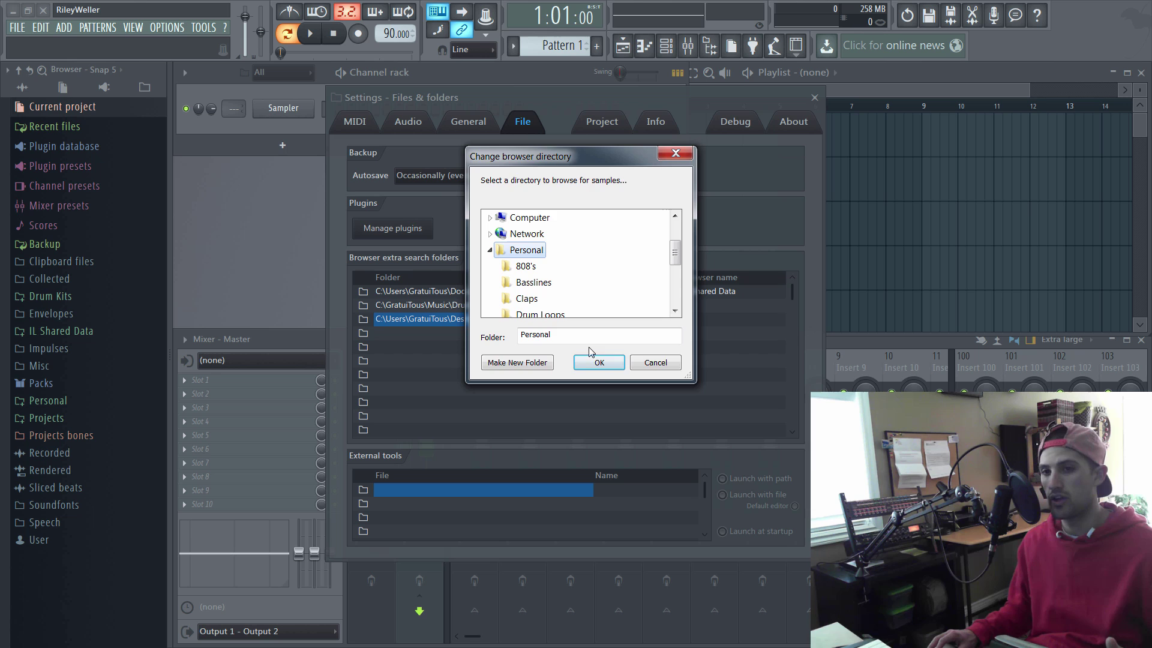
{"action": "left_click", "coordinate": [599, 363]}
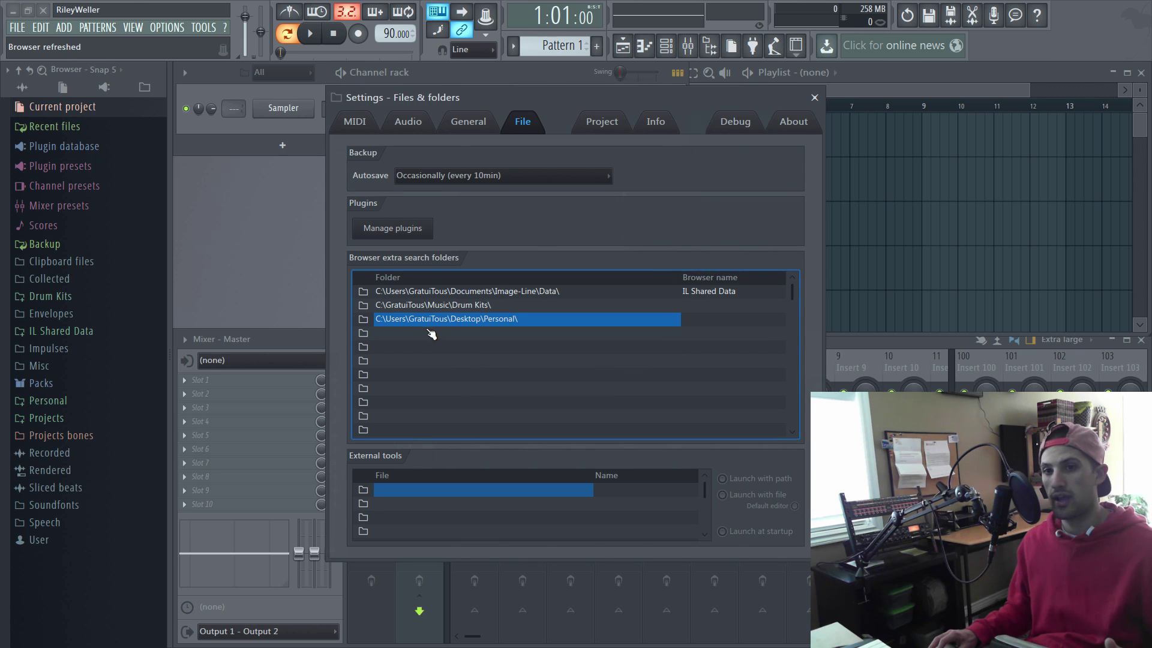
- Close the Settings window and collapse the Current project folder in the browser
{"action": "left_click", "coordinate": [814, 99]}
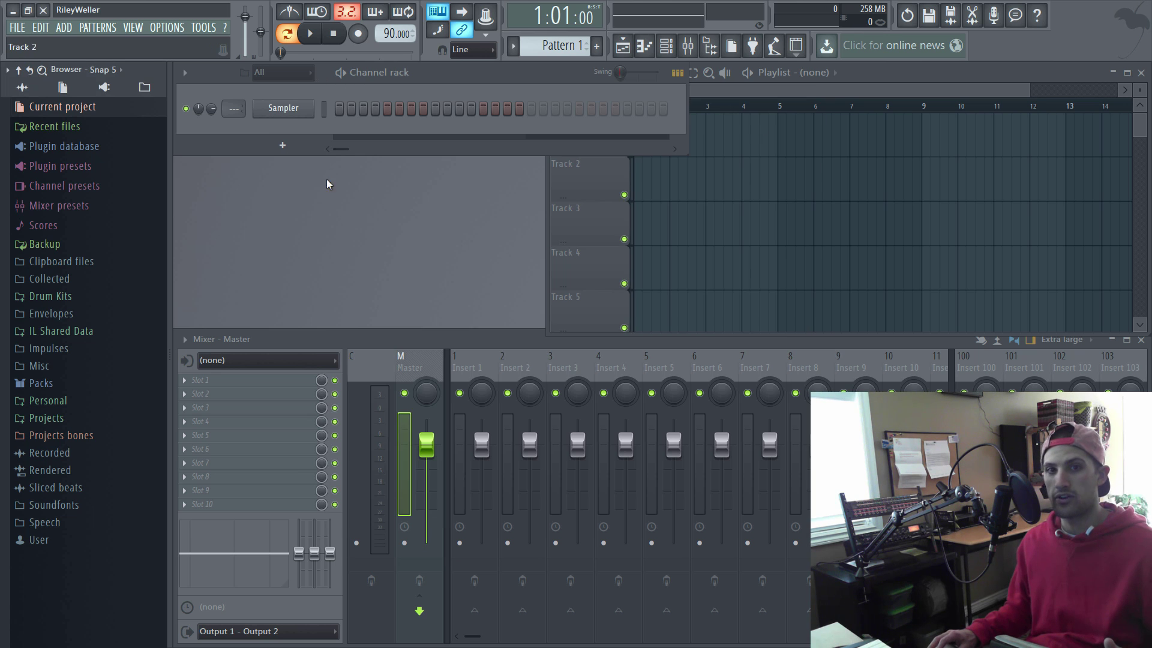
{"action": "left_click", "coordinate": [7, 70]}
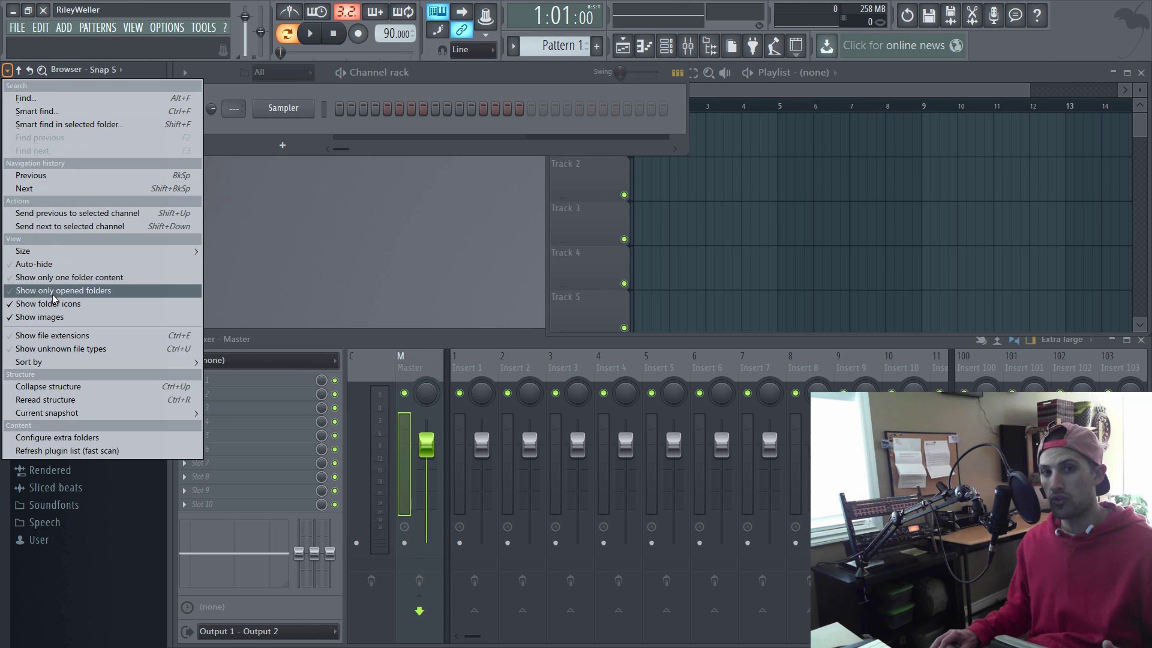
{"action": "left_click", "coordinate": [96, 584]}
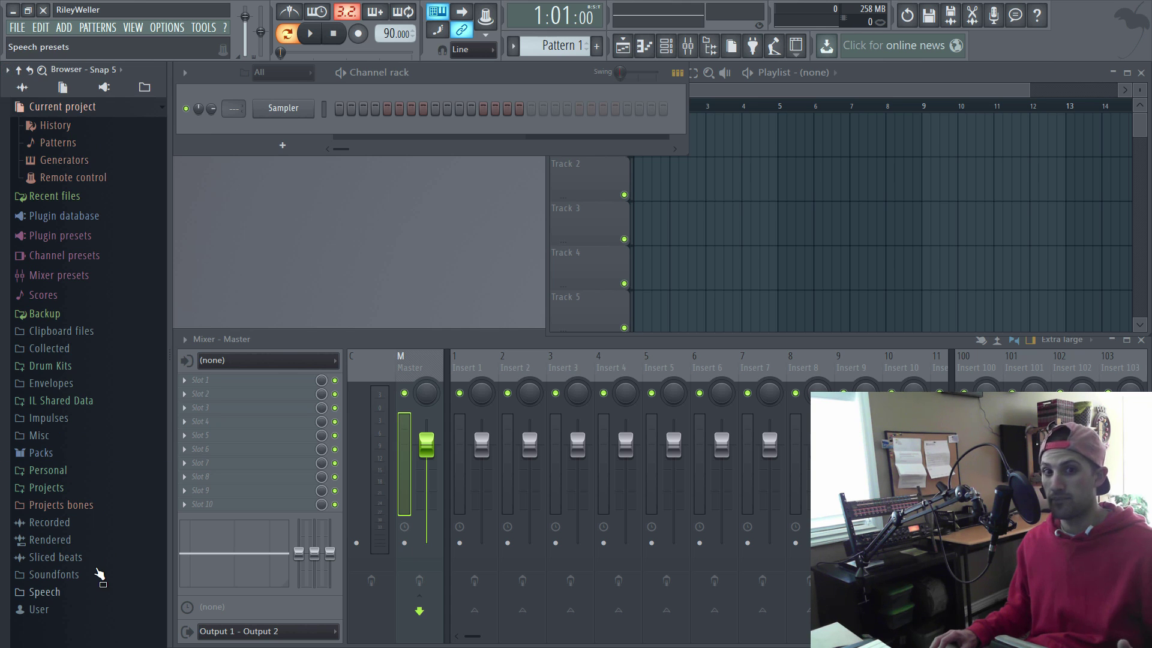
{"action": "left_click", "coordinate": [74, 107]}
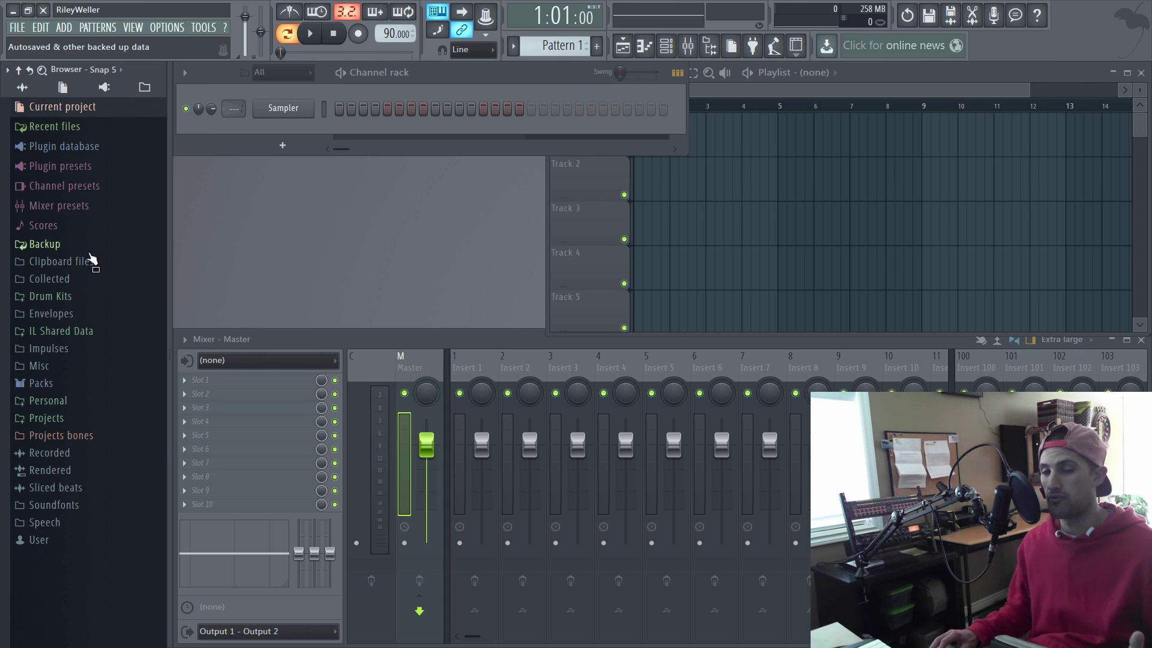
- Try the browser's Show only opened folders option, then turn it off again
{"action": "left_click", "coordinate": [8, 70]}
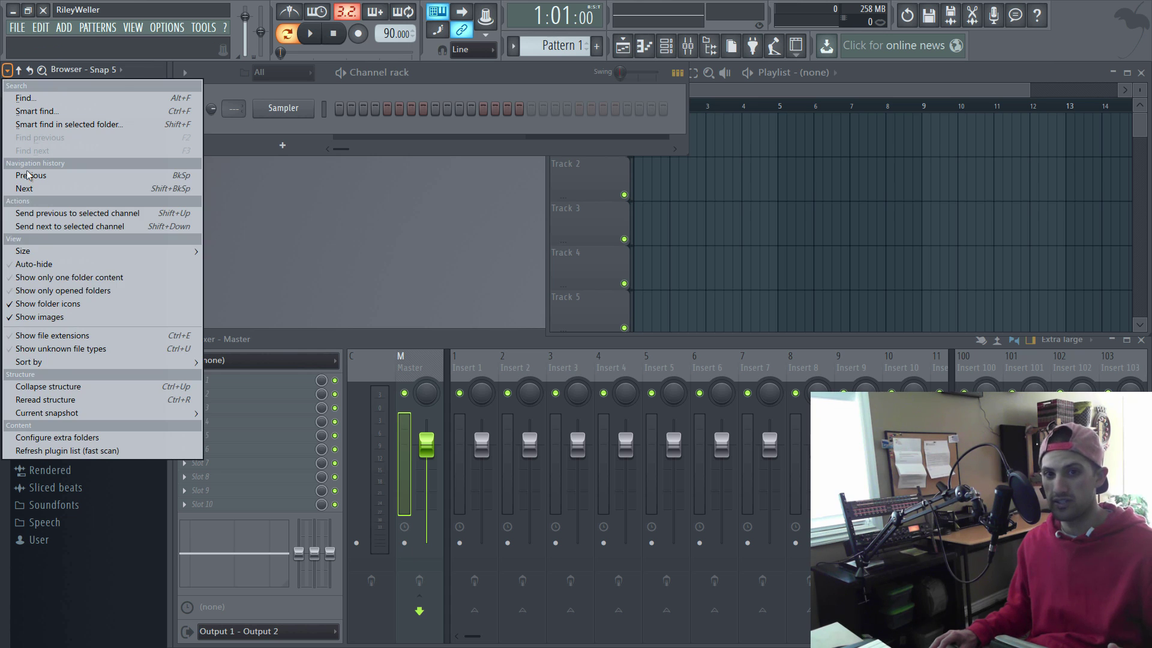
{"action": "left_click", "coordinate": [58, 289]}
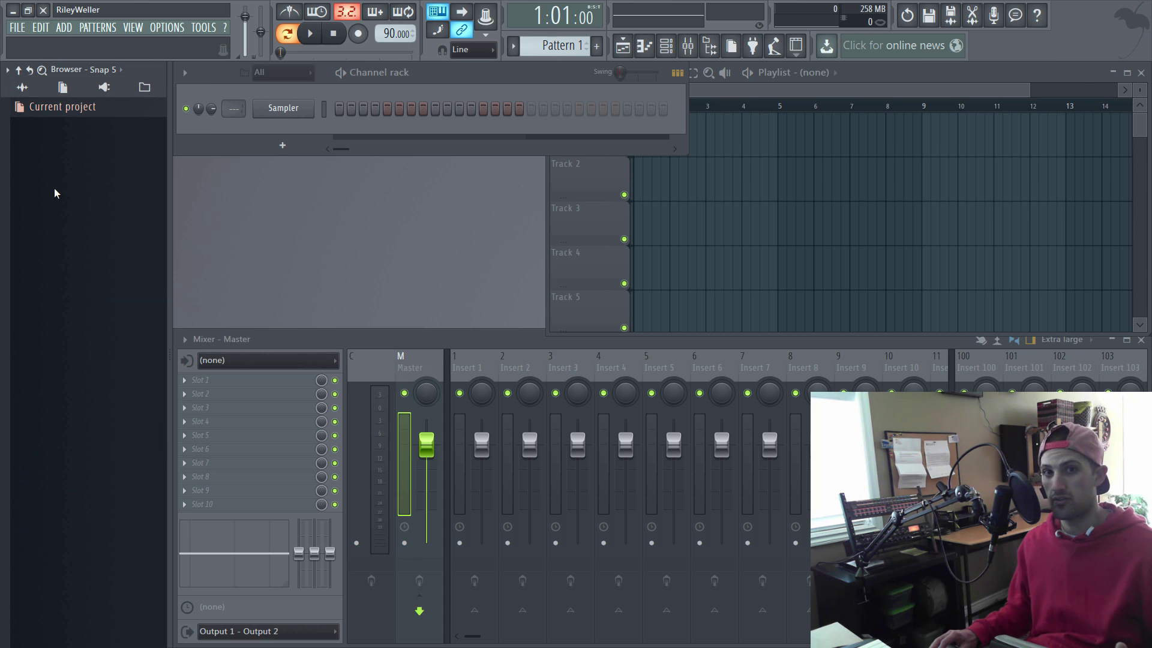
{"action": "left_click", "coordinate": [62, 107]}
{"action": "left_click", "coordinate": [62, 107]}
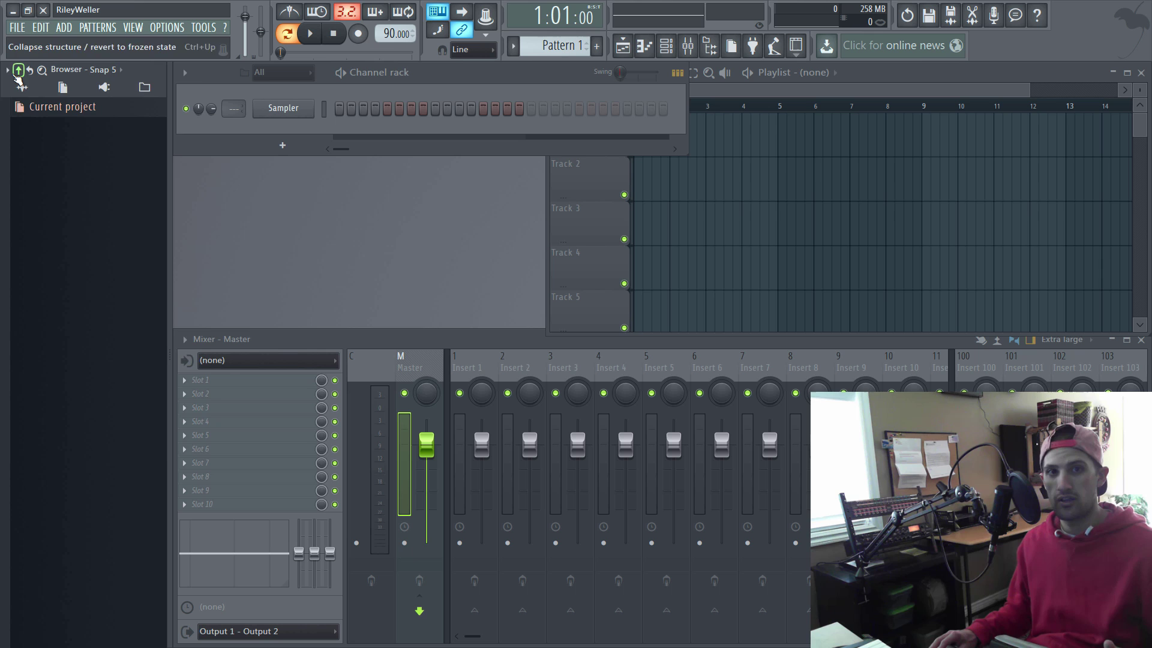
{"action": "left_click", "coordinate": [8, 69]}
{"action": "left_click", "coordinate": [52, 278]}
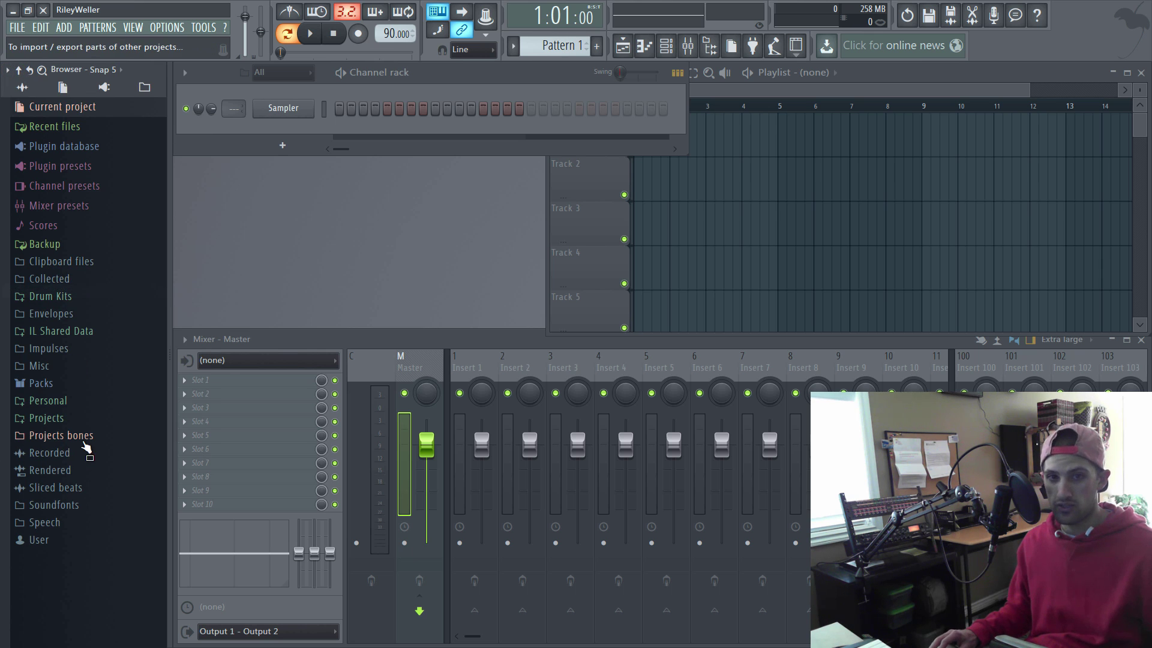
- Expand the Personal folder and show only opened folders in the browser
{"action": "left_click", "coordinate": [62, 403]}
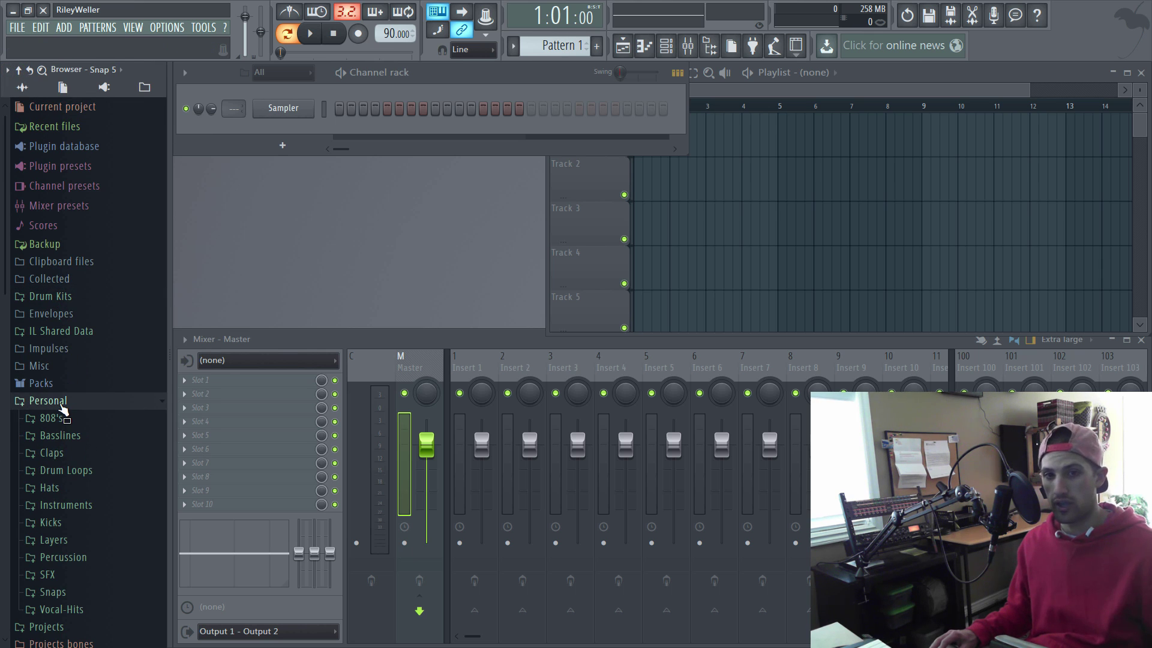
{"action": "left_click", "coordinate": [8, 71]}
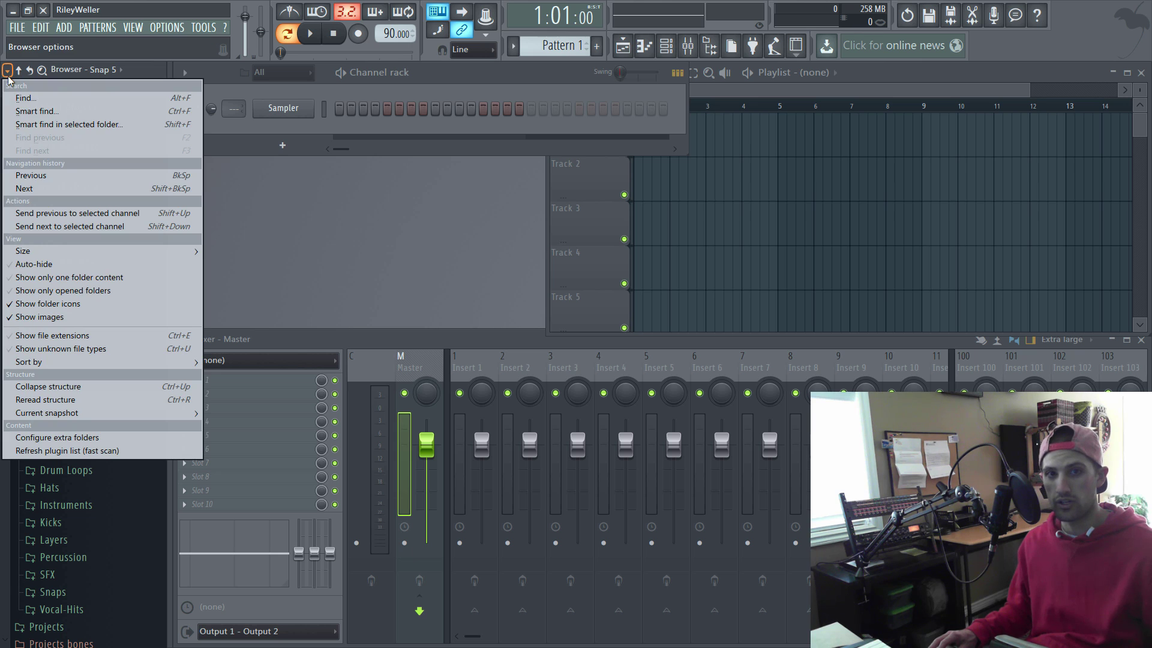
{"action": "left_click", "coordinate": [44, 293]}
- Switch the browser snapshot to All, then back to Snap 5
{"action": "left_click", "coordinate": [121, 71]}
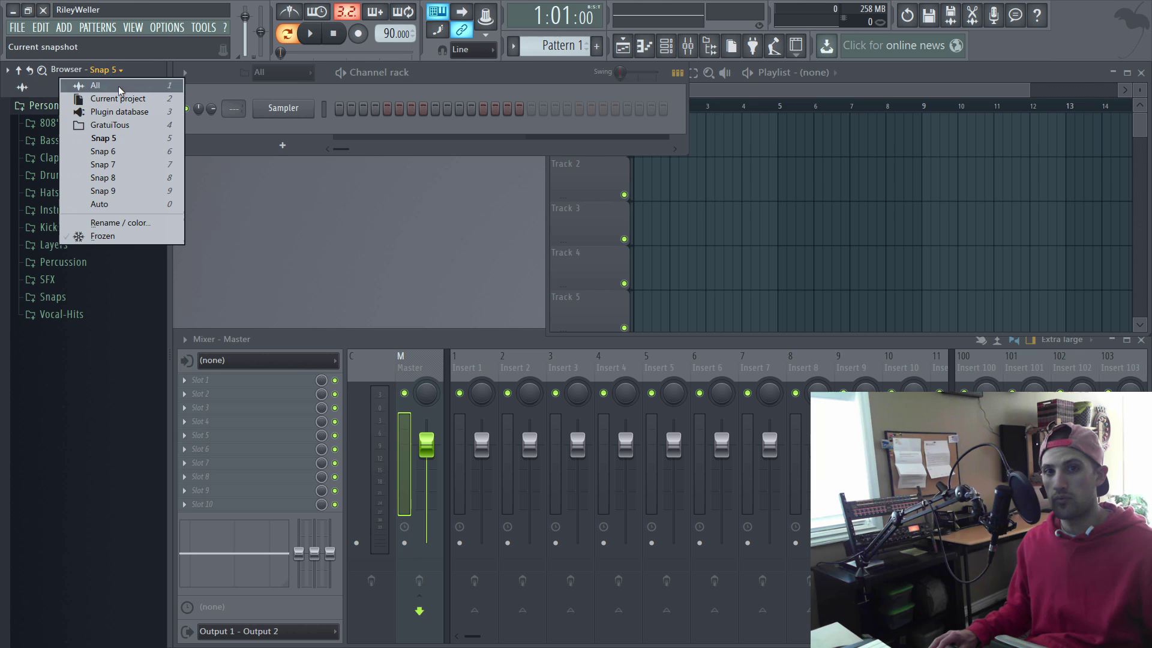
{"action": "left_click", "coordinate": [114, 84]}
{"action": "left_click", "coordinate": [108, 71]}
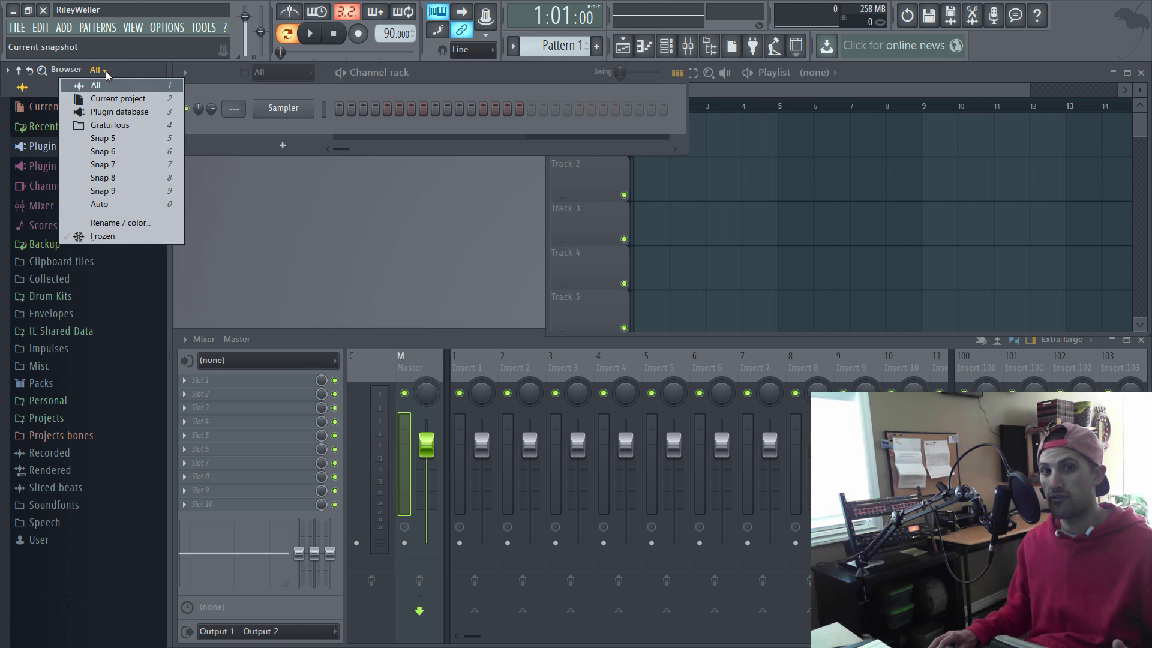
{"action": "left_click", "coordinate": [121, 139]}
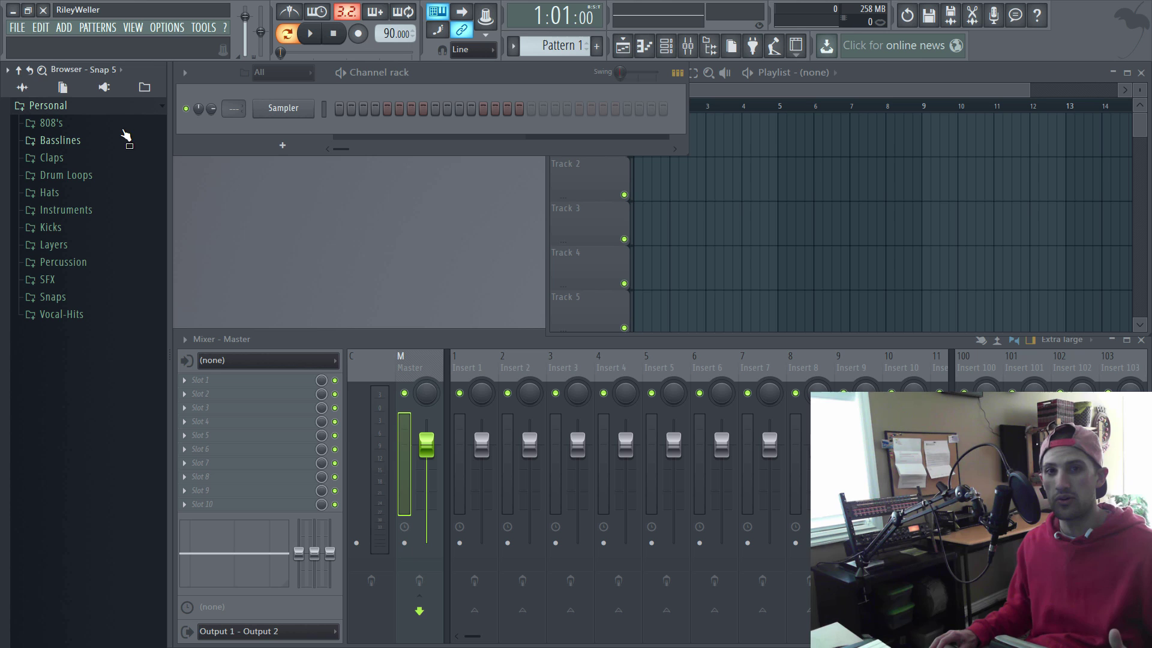
- Rename Snap 5 to 'Personal' with a lime green colour, then check the snapshot list
{"action": "left_click", "coordinate": [116, 75]}
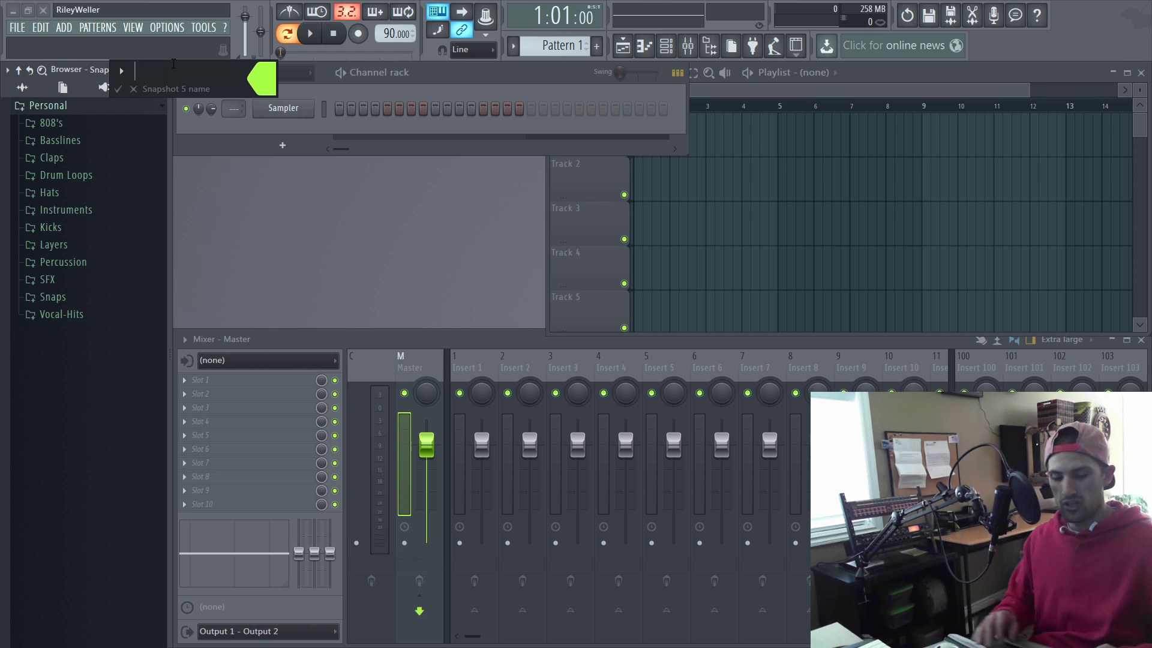
{"action": "type", "text": "Personal"}
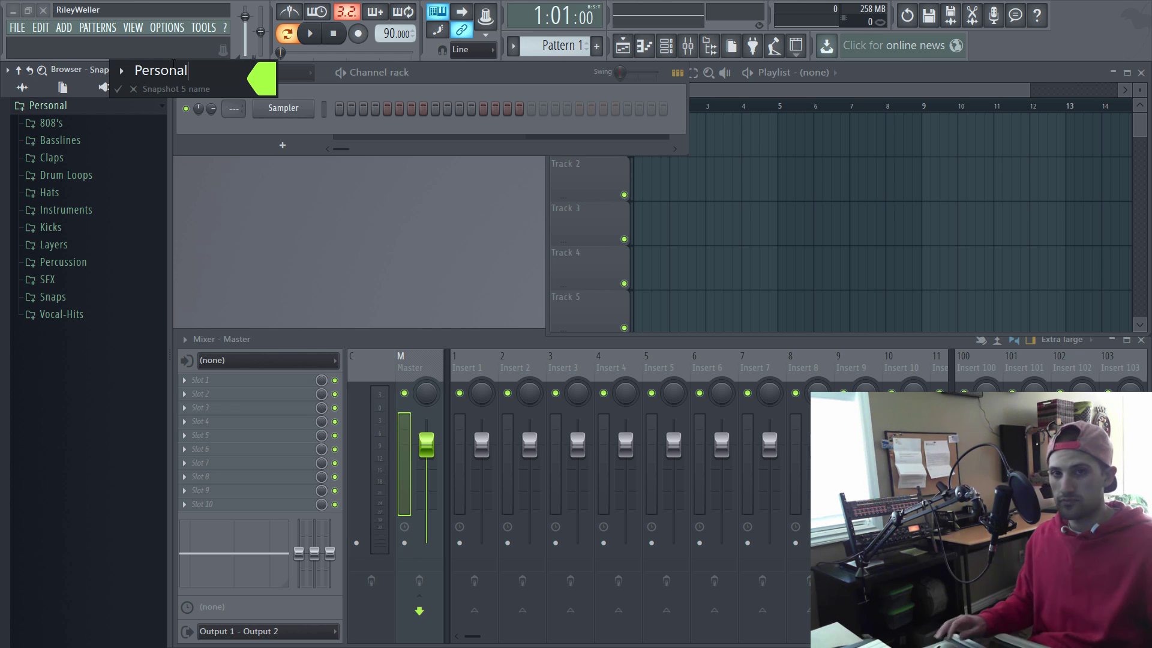
{"action": "left_click", "coordinate": [260, 77]}
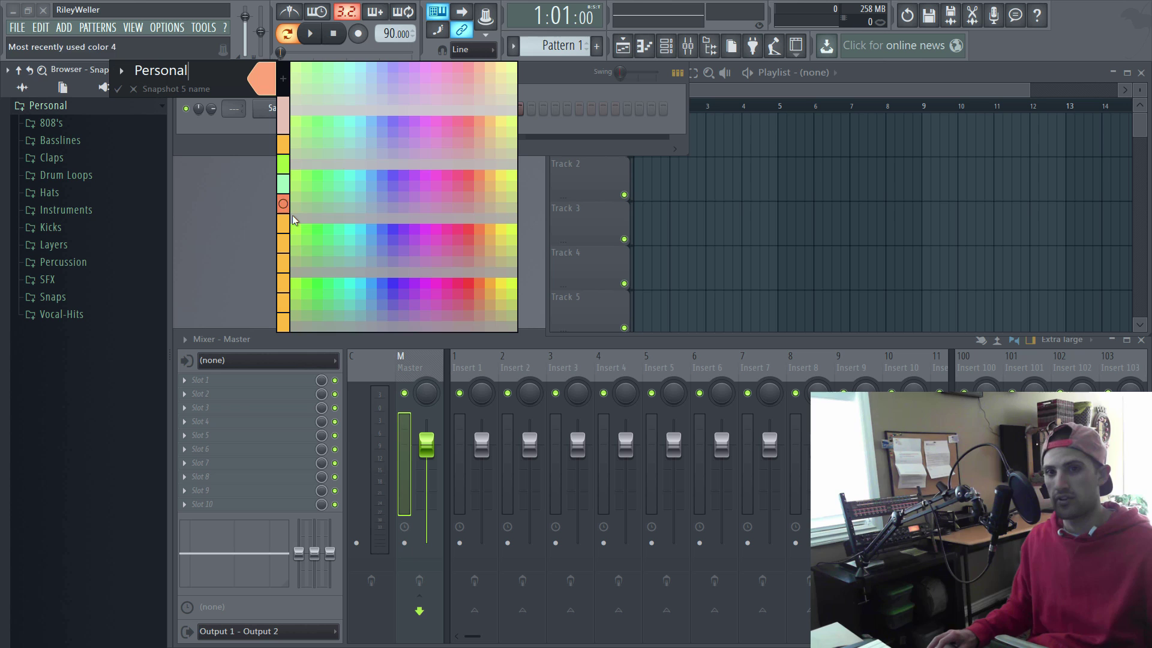
{"action": "left_click", "coordinate": [289, 166]}
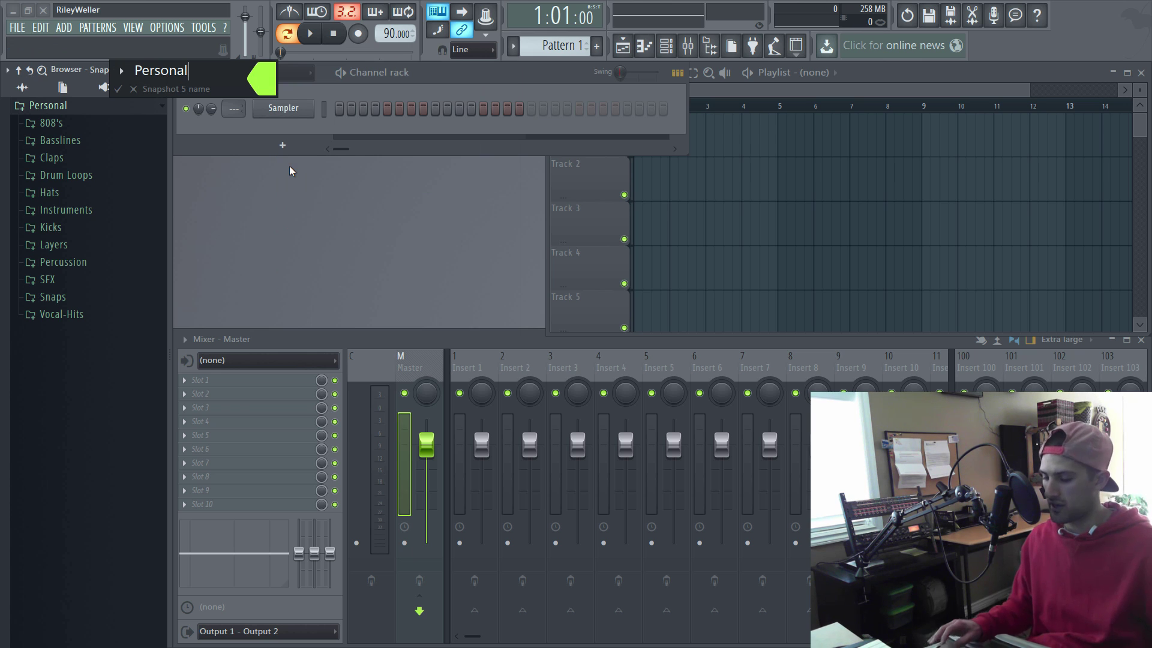
{"action": "key", "text": "Return"}
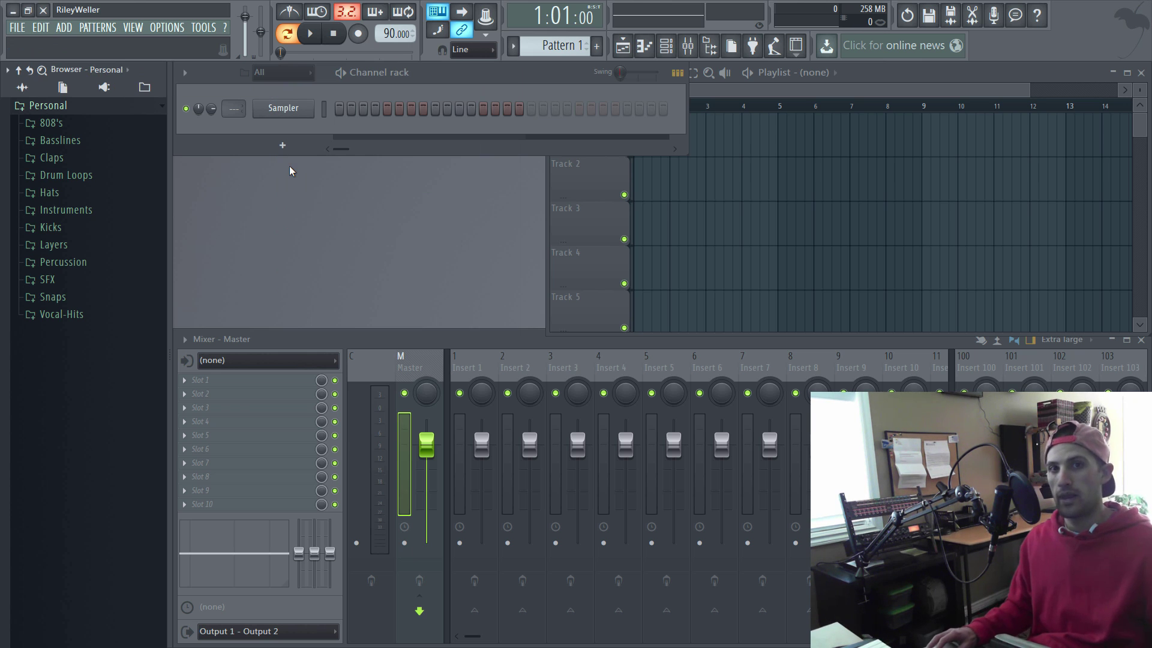
{"action": "left_click", "coordinate": [113, 74]}
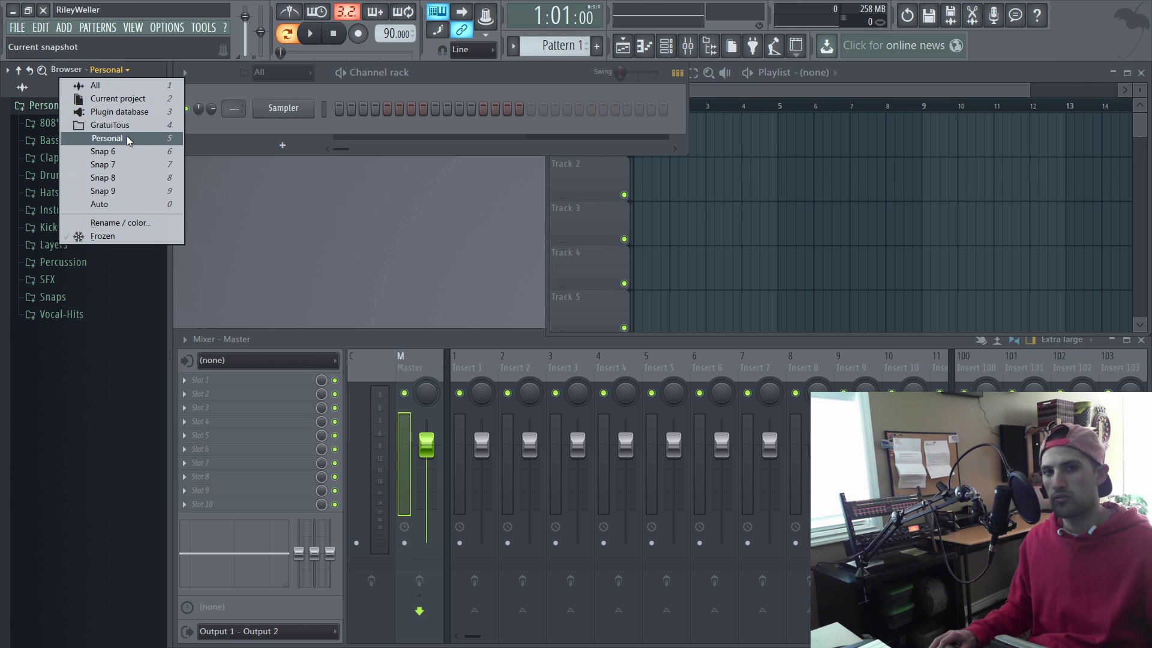
{"action": "left_click", "coordinate": [138, 136]}
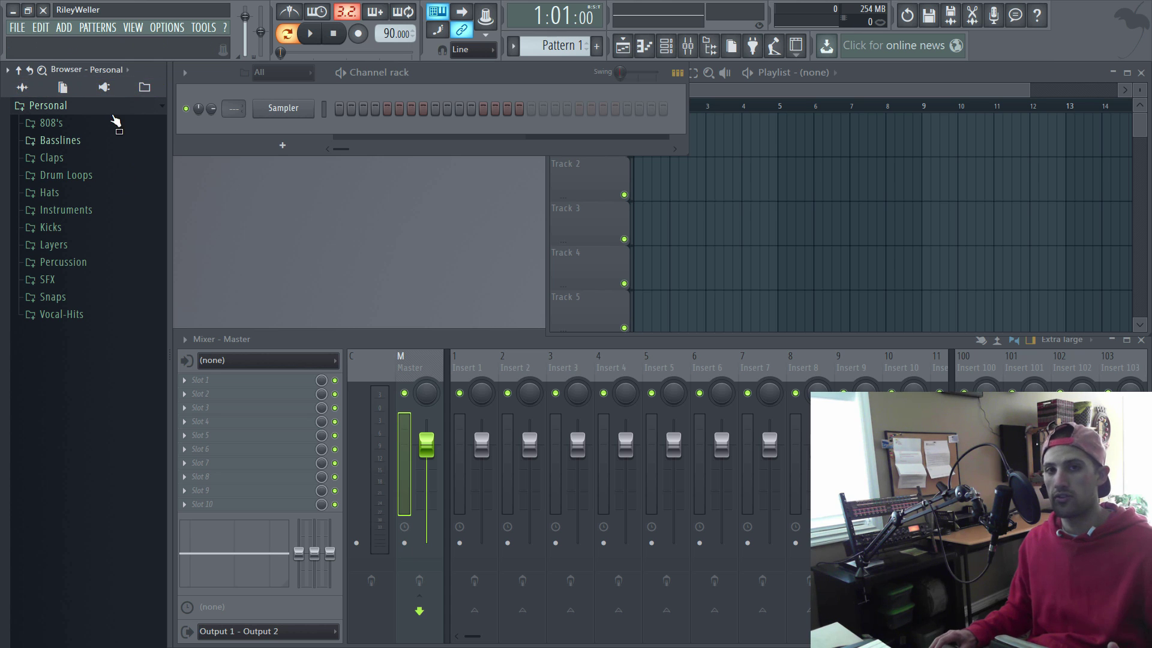
- Assign a music-note icon to the Personal browser snapshot
{"action": "right_click", "coordinate": [117, 72]}
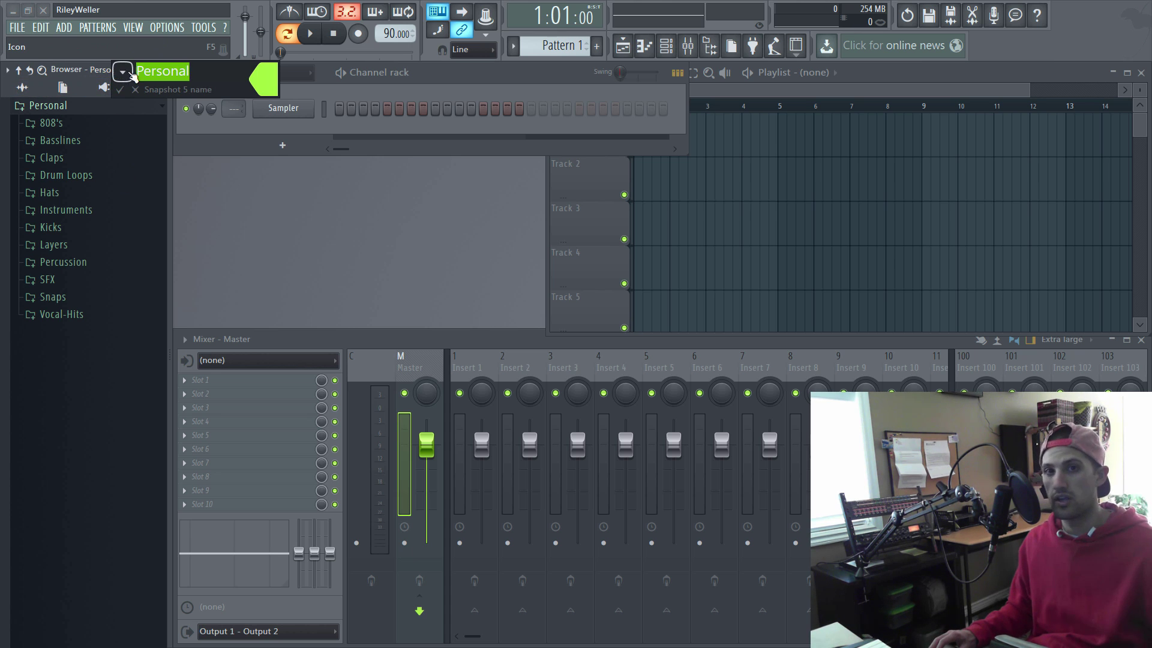
{"action": "left_click", "coordinate": [136, 73]}
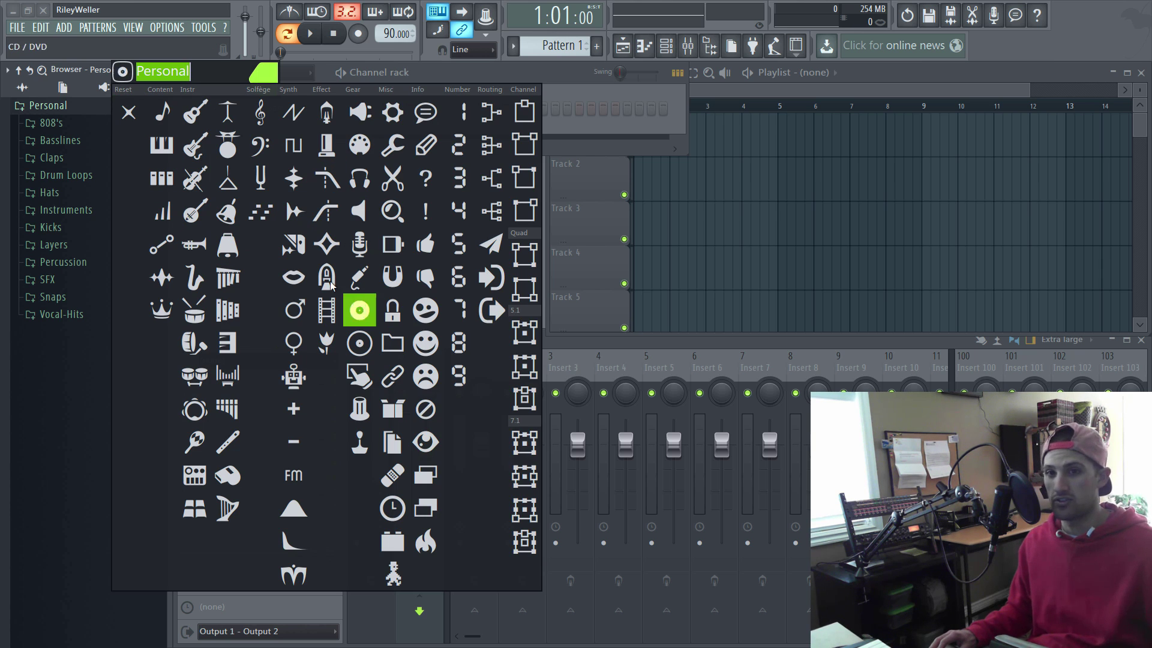
{"action": "left_click", "coordinate": [166, 120]}
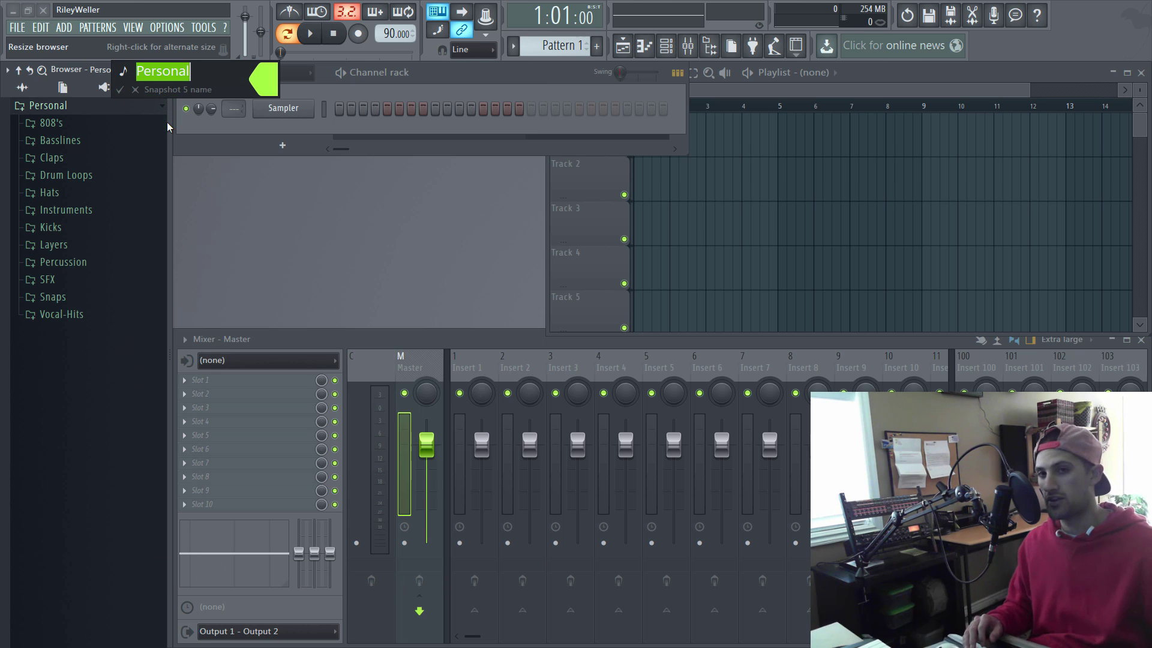
{"action": "key", "text": "Return"}
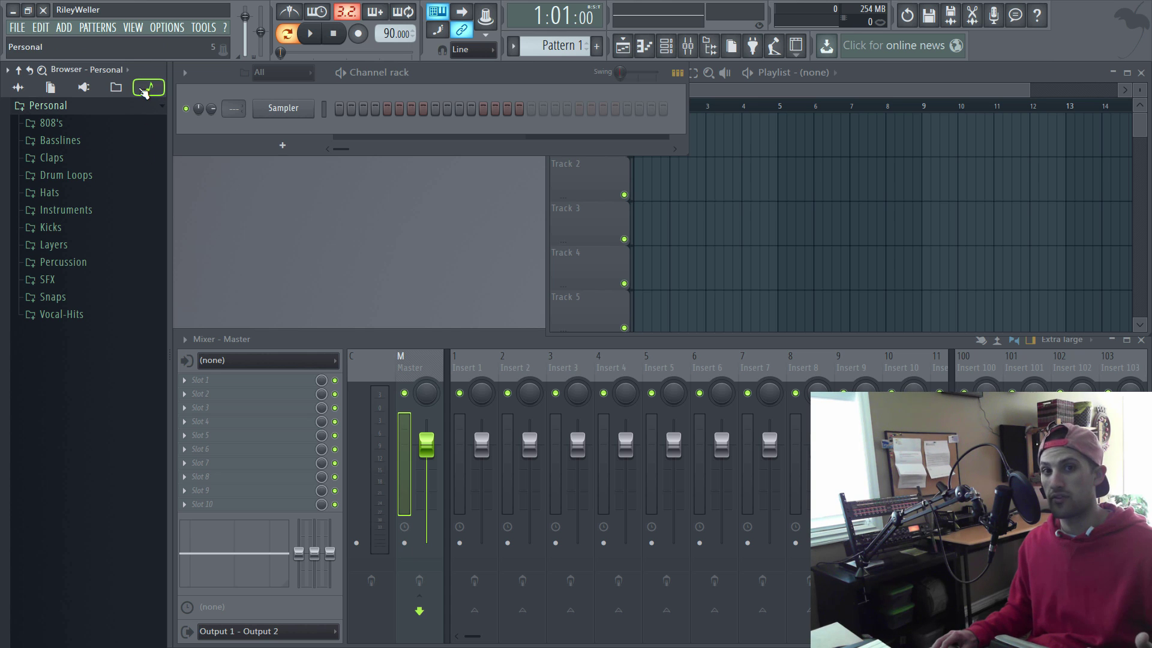
- Switch the browser through Plugin database and GratuiTous to snapshot Snap 6
{"action": "left_click", "coordinate": [83, 88]}
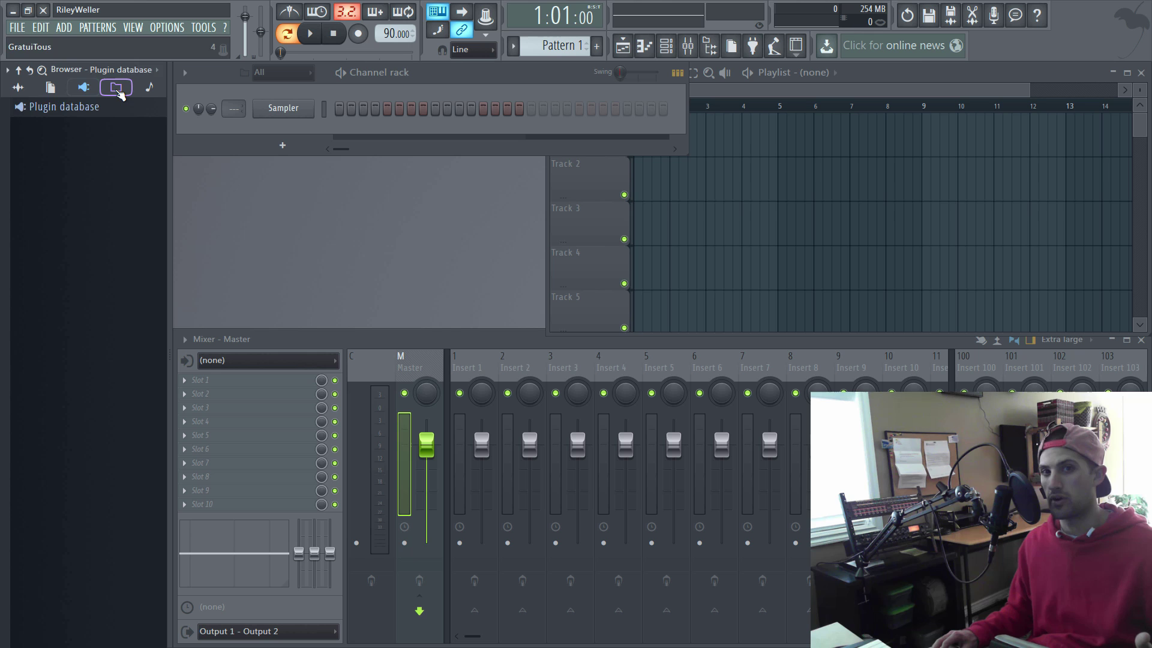
{"action": "left_click", "coordinate": [125, 94]}
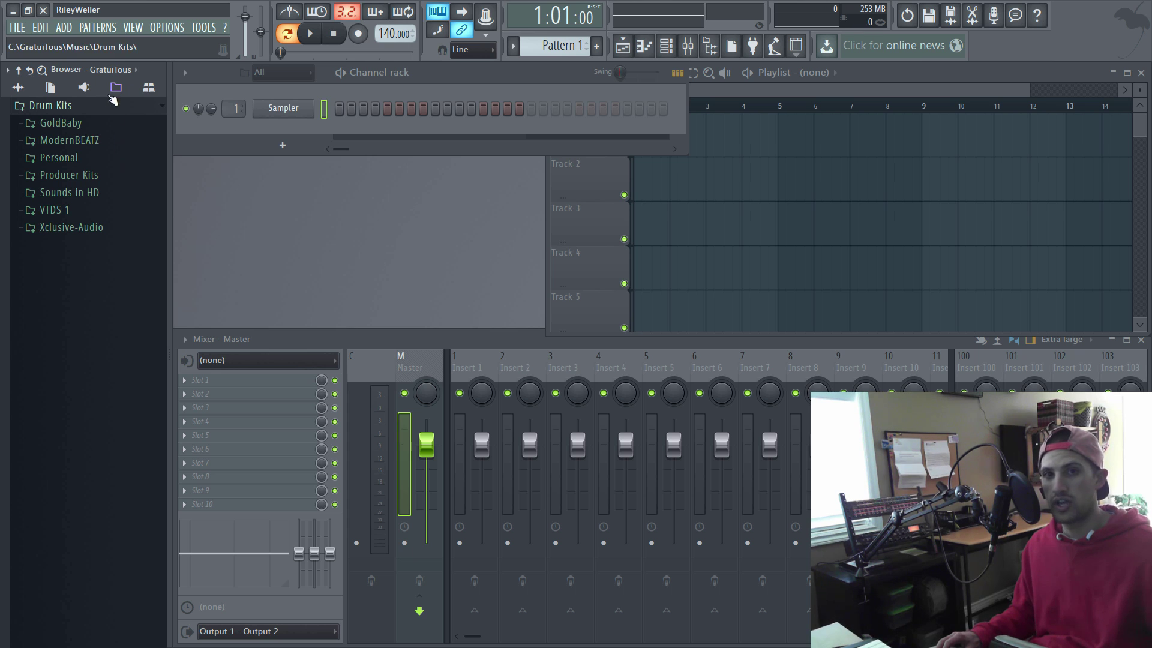
{"action": "left_click", "coordinate": [108, 70]}
{"action": "left_click", "coordinate": [113, 154]}
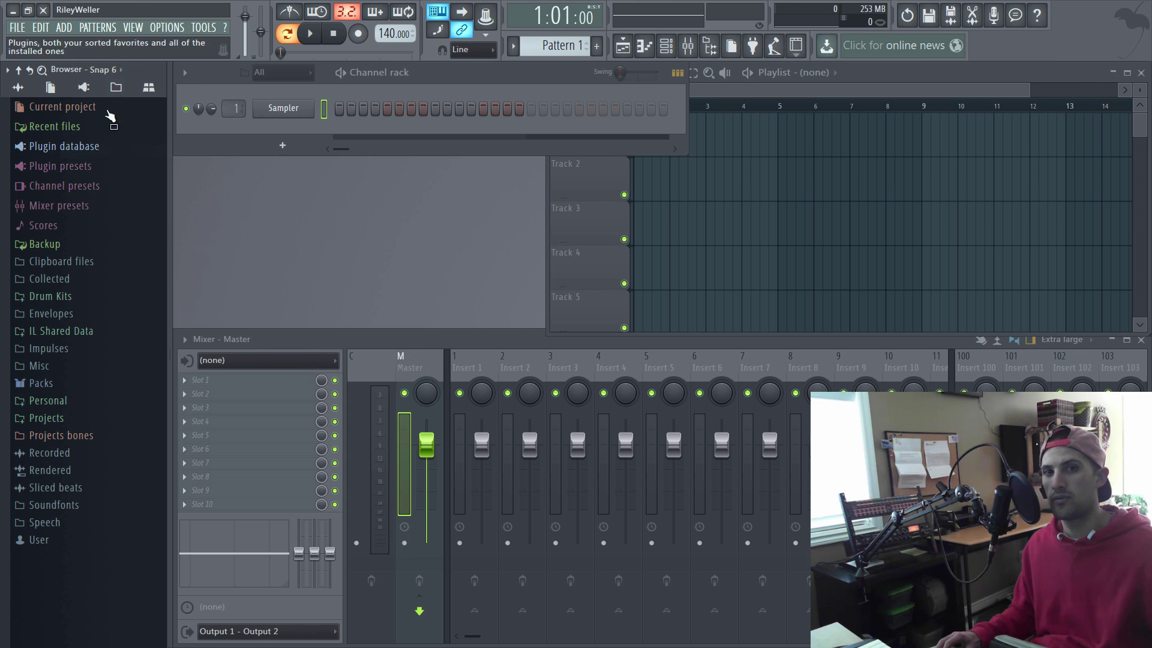
- Set Snap 6 to no icon, then return to the GratuiTous Drum Kits snapshot
{"action": "left_click", "coordinate": [104, 70]}
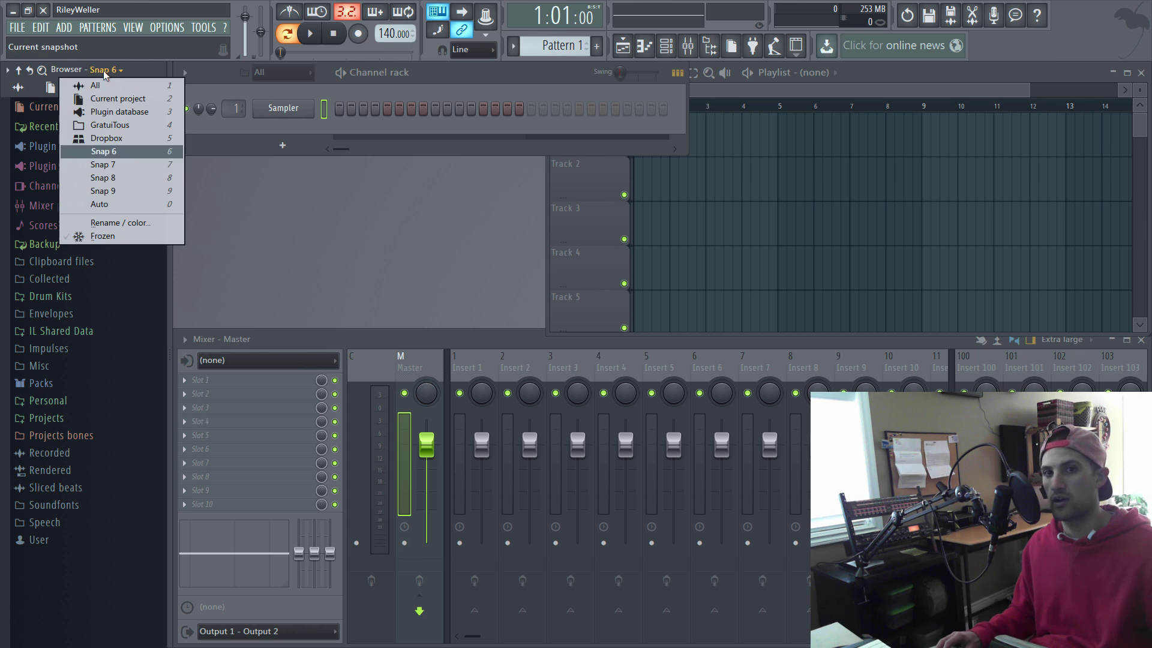
{"action": "left_click", "coordinate": [128, 220]}
{"action": "left_click", "coordinate": [23, 205]}
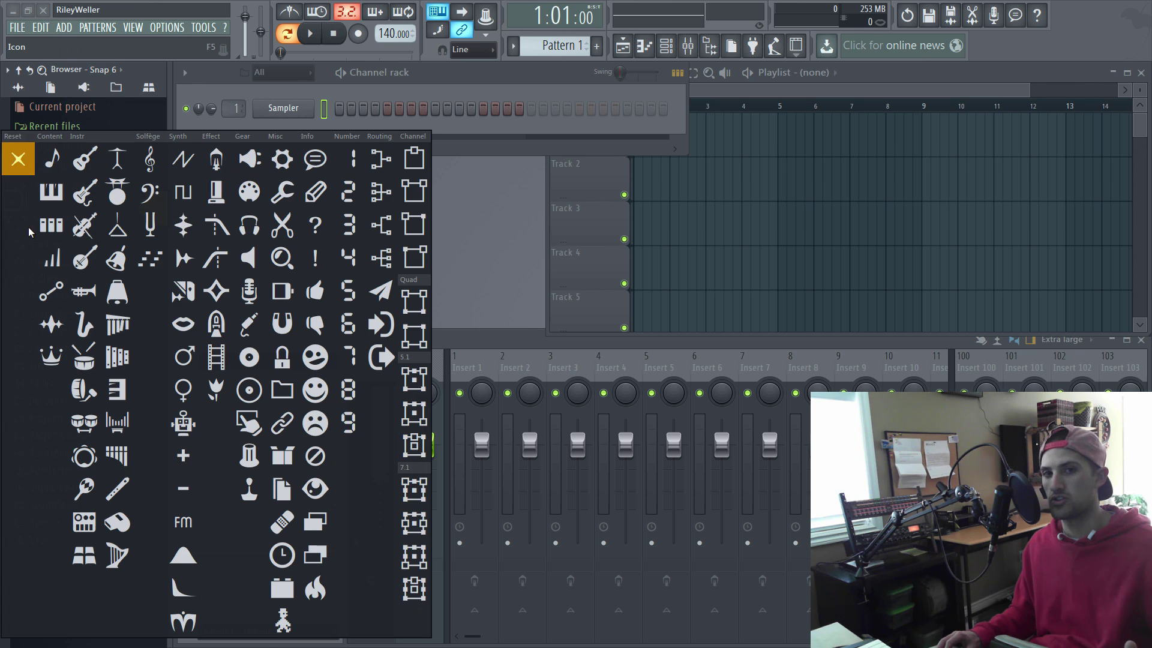
{"action": "left_click", "coordinate": [16, 157]}
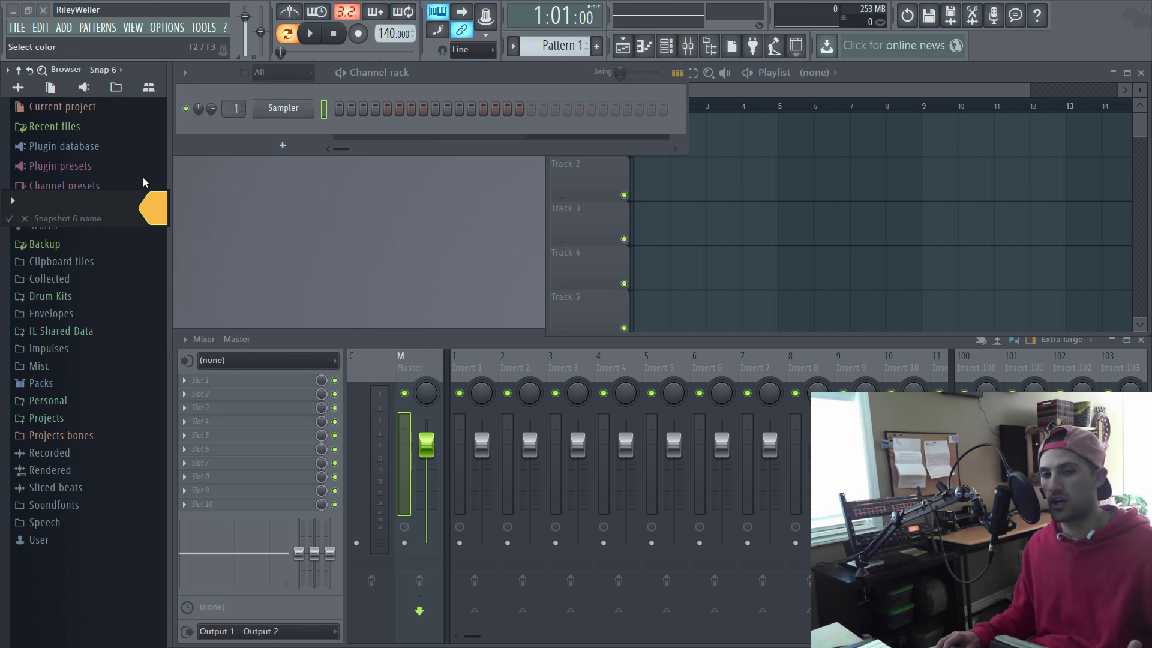
{"action": "key", "text": "Return"}
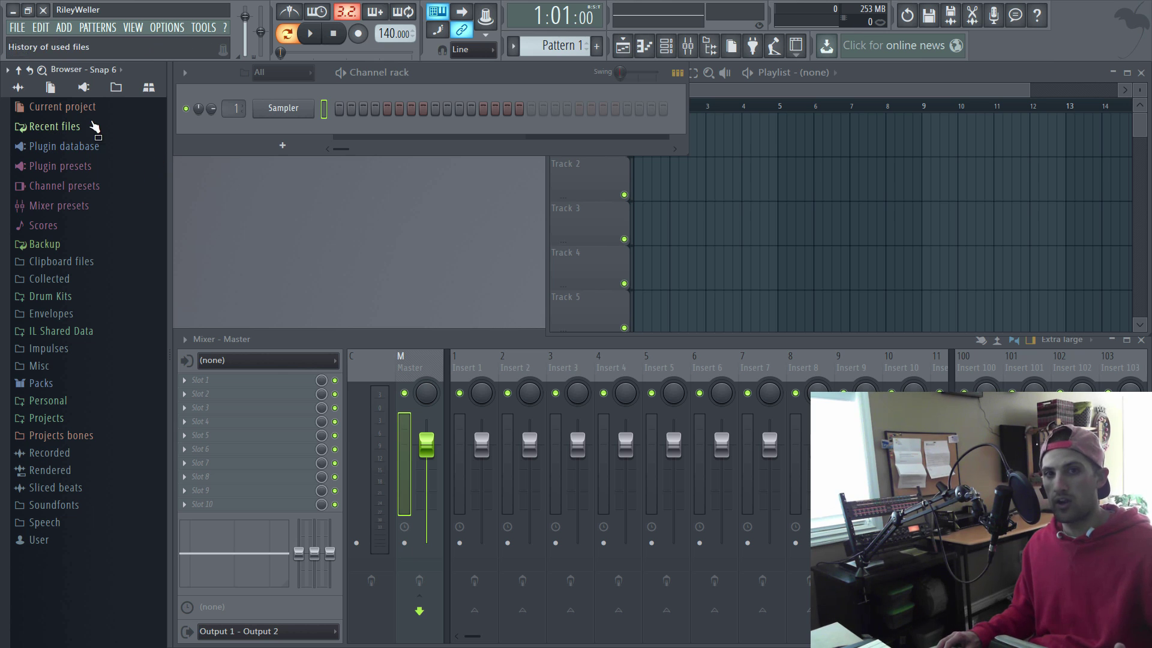
{"action": "left_click", "coordinate": [147, 92]}
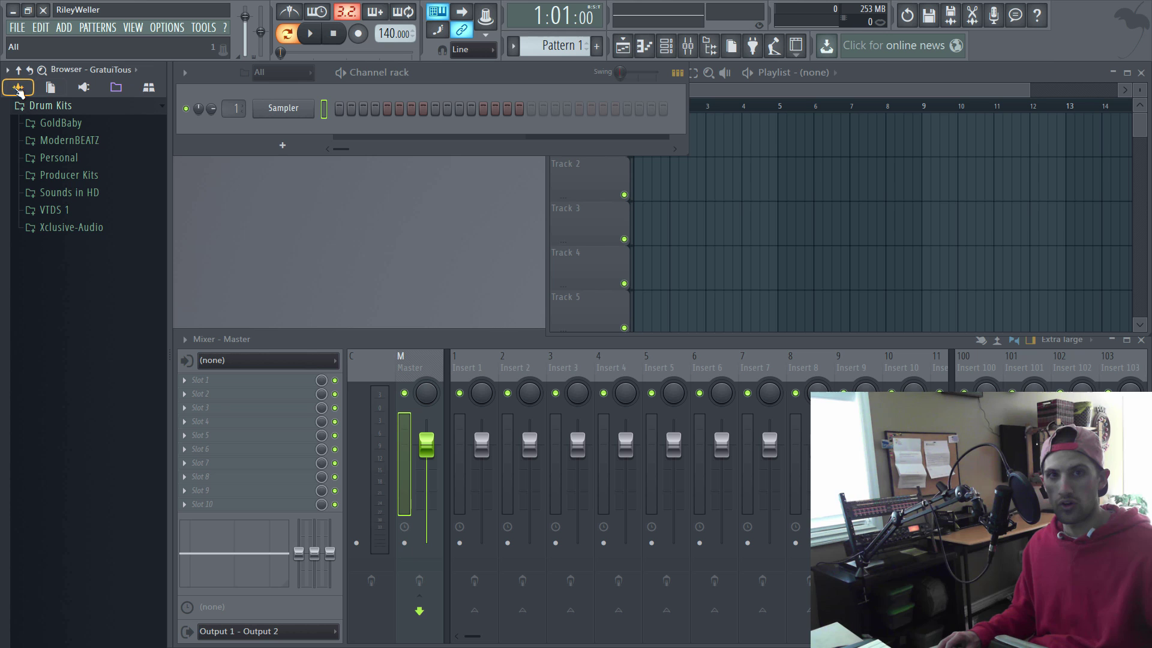
{"action": "left_click", "coordinate": [7, 70]}
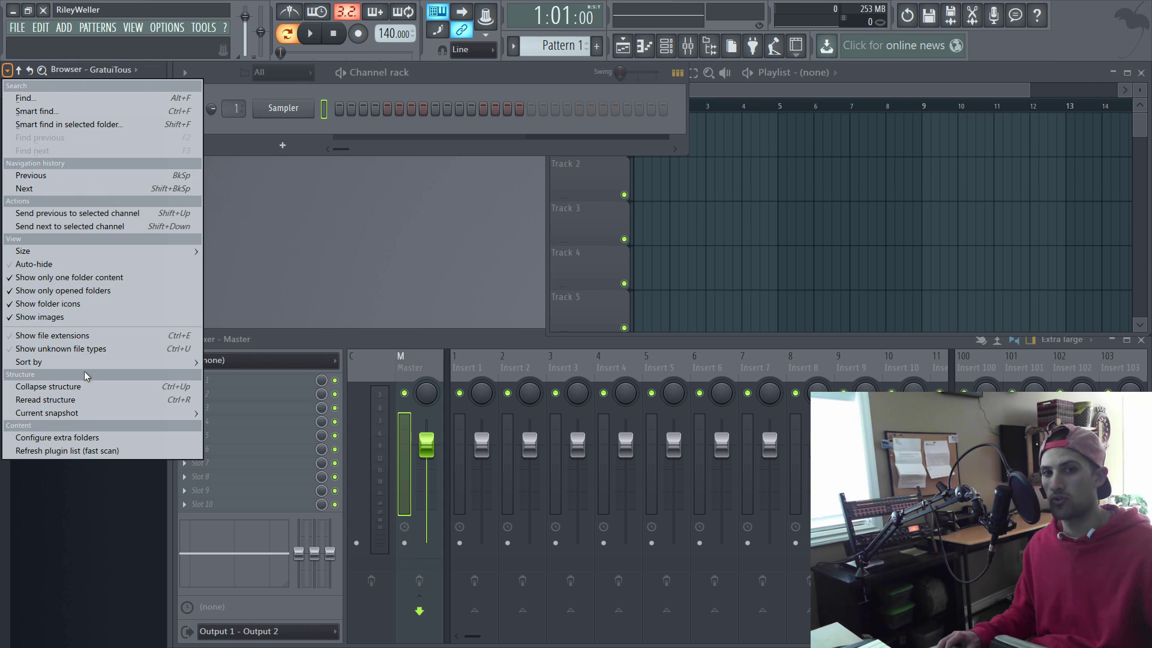
{"action": "left_click", "coordinate": [66, 303]}
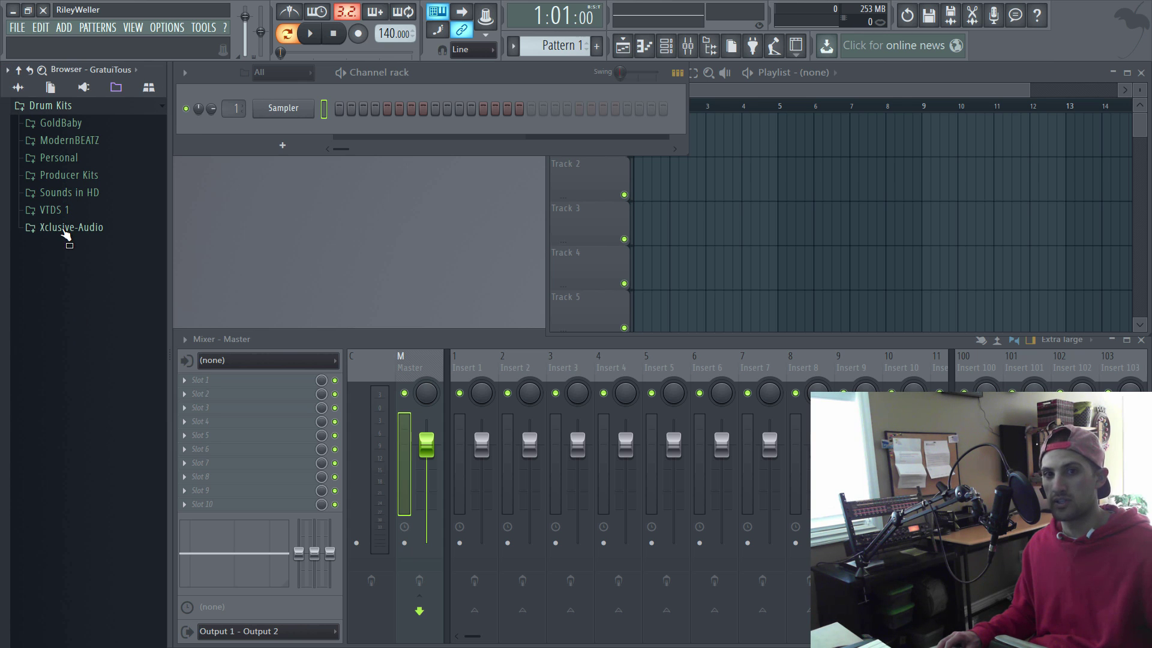
{"action": "left_click", "coordinate": [64, 228]}
{"action": "left_click", "coordinate": [62, 249]}
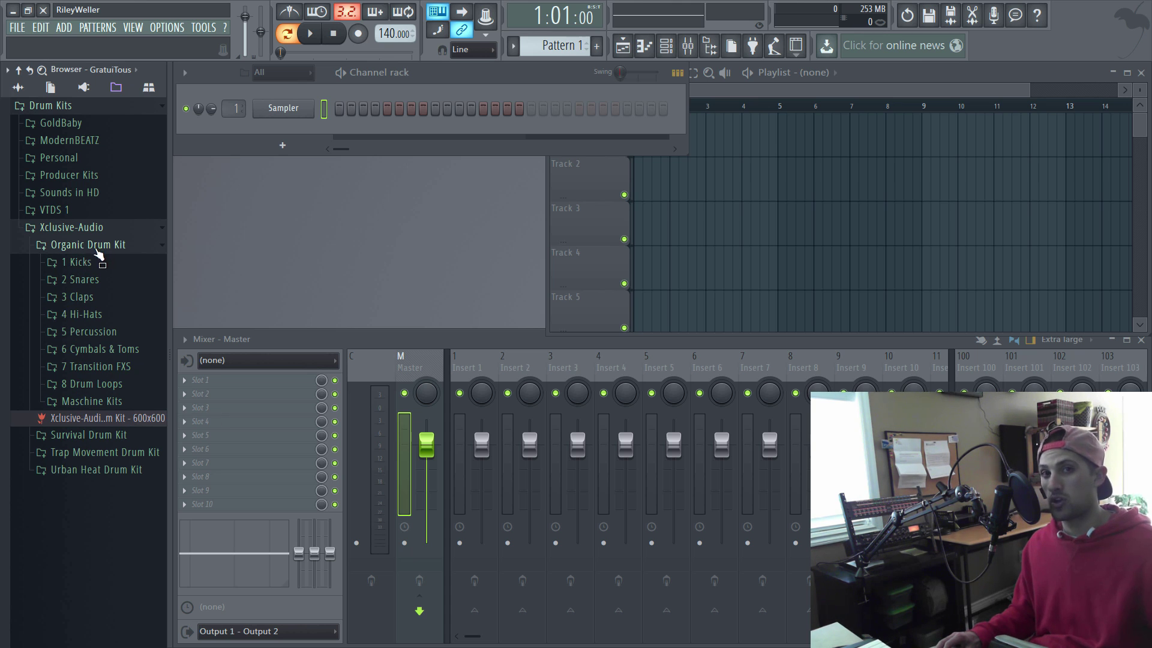
{"action": "left_click", "coordinate": [90, 434]}
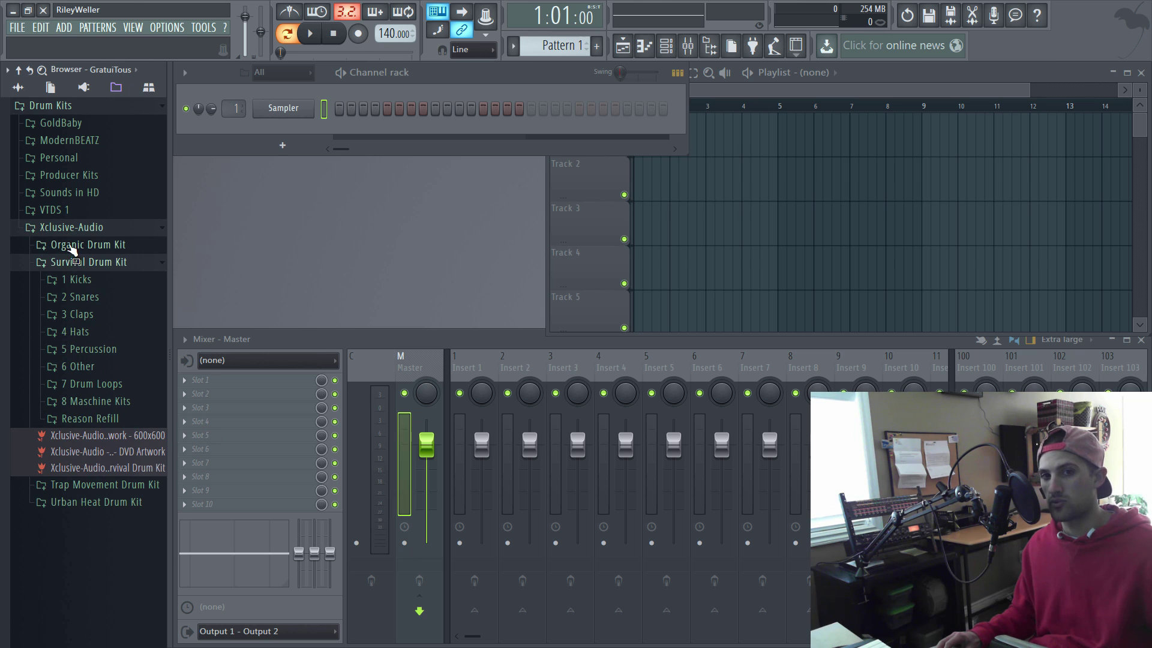
{"action": "left_click", "coordinate": [78, 279]}
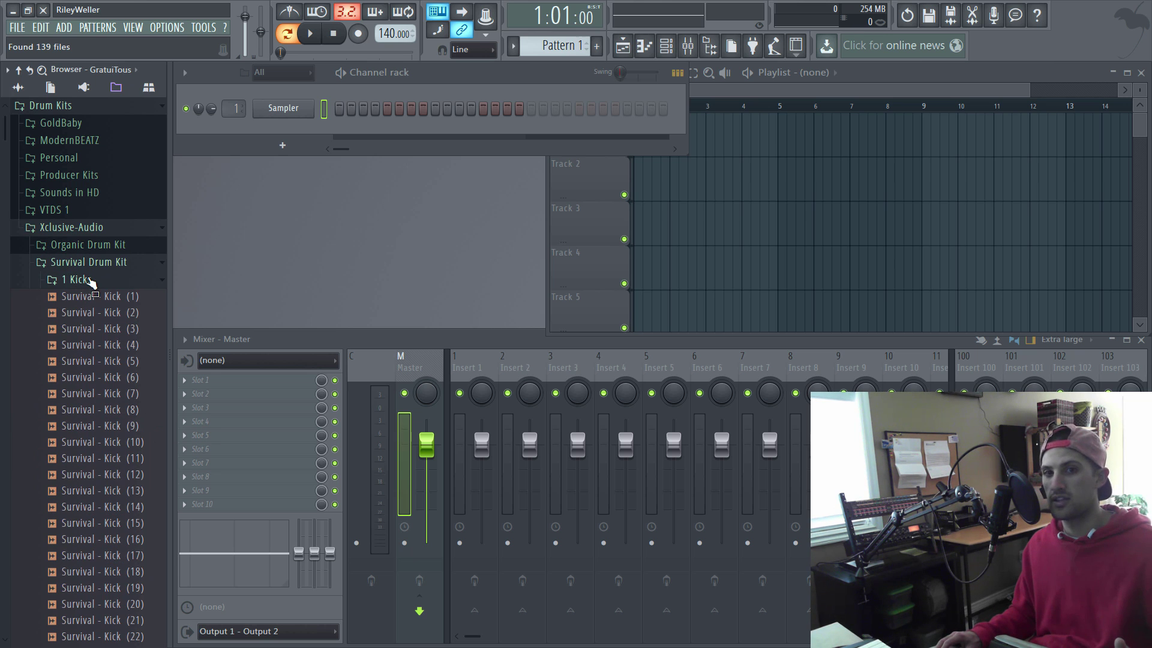
{"action": "left_click", "coordinate": [57, 197]}
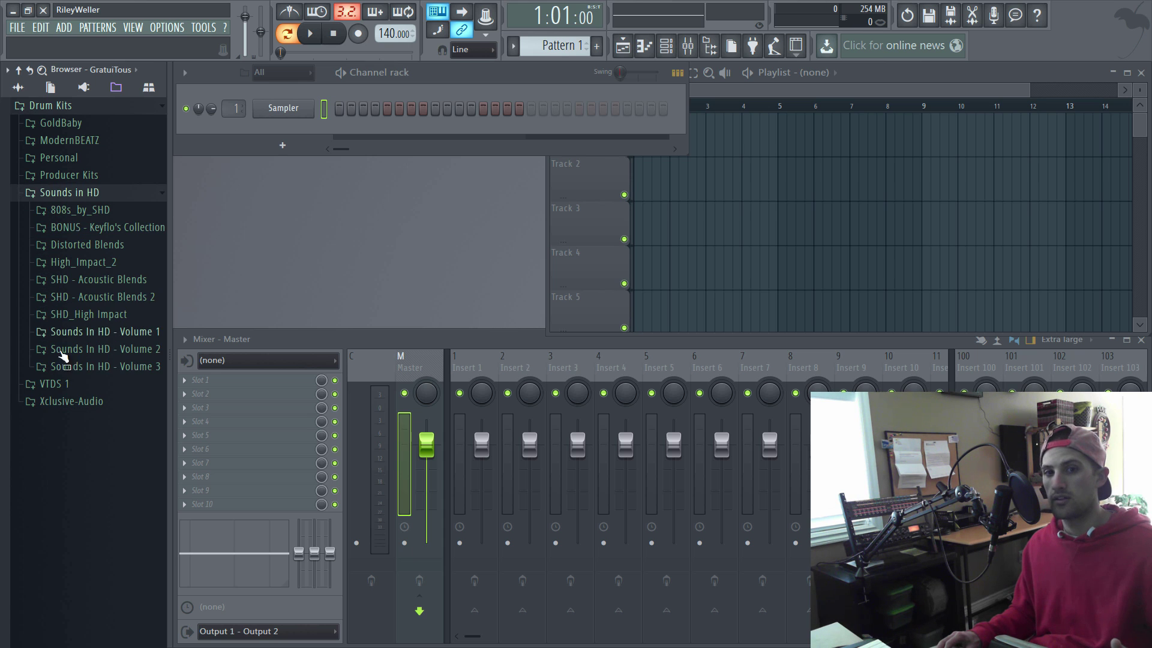
{"action": "left_click", "coordinate": [68, 403]}
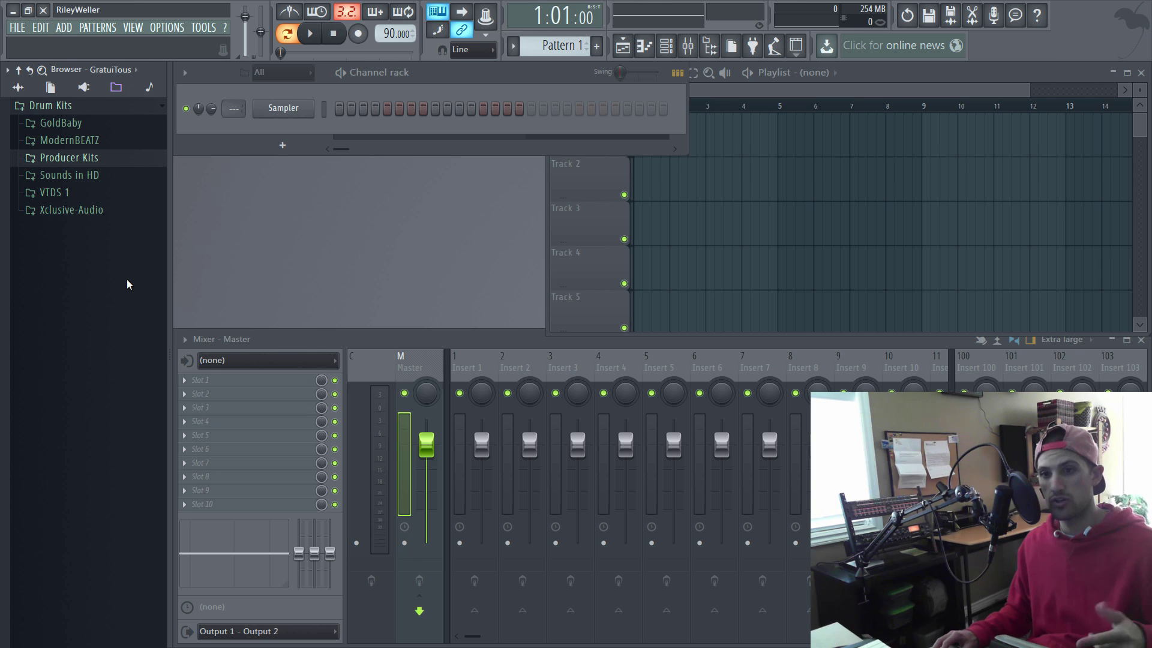
- Expand Producer Kits, then switch to the green music-note Personal snapshot
{"action": "left_click", "coordinate": [120, 157]}
{"action": "left_click", "coordinate": [143, 90]}
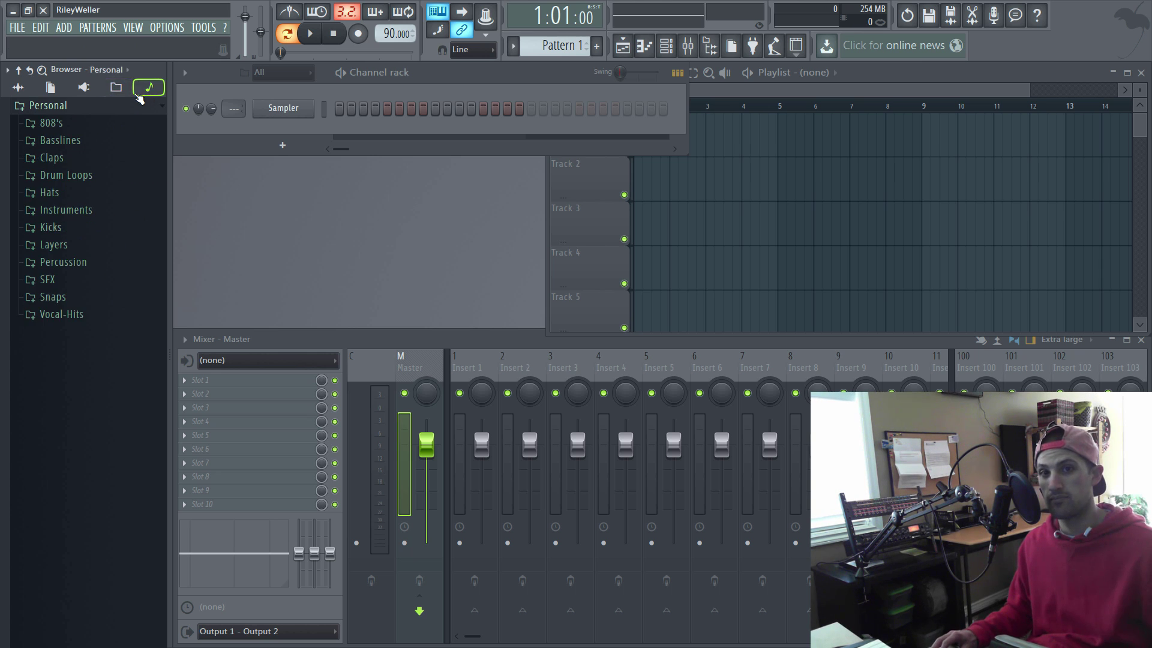